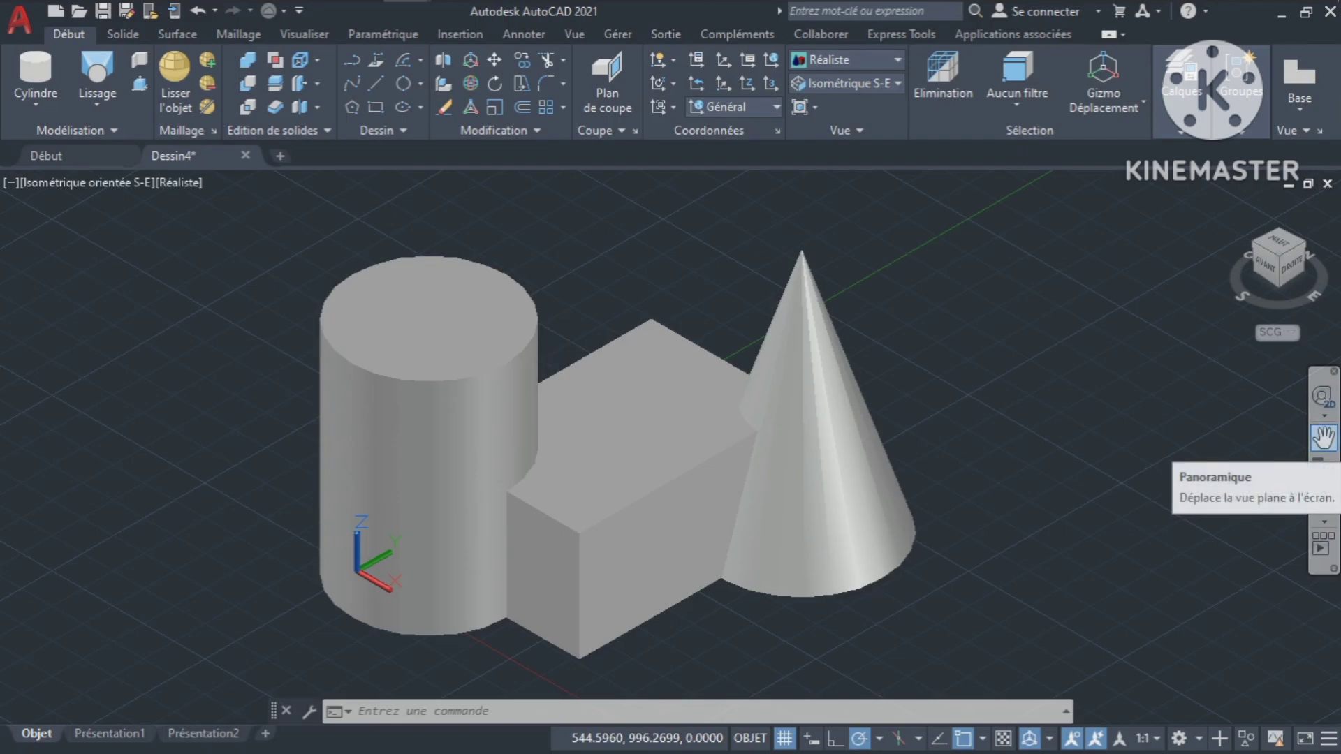
click(1324, 437)
drag(994, 299, 961, 323)
key(Escape)
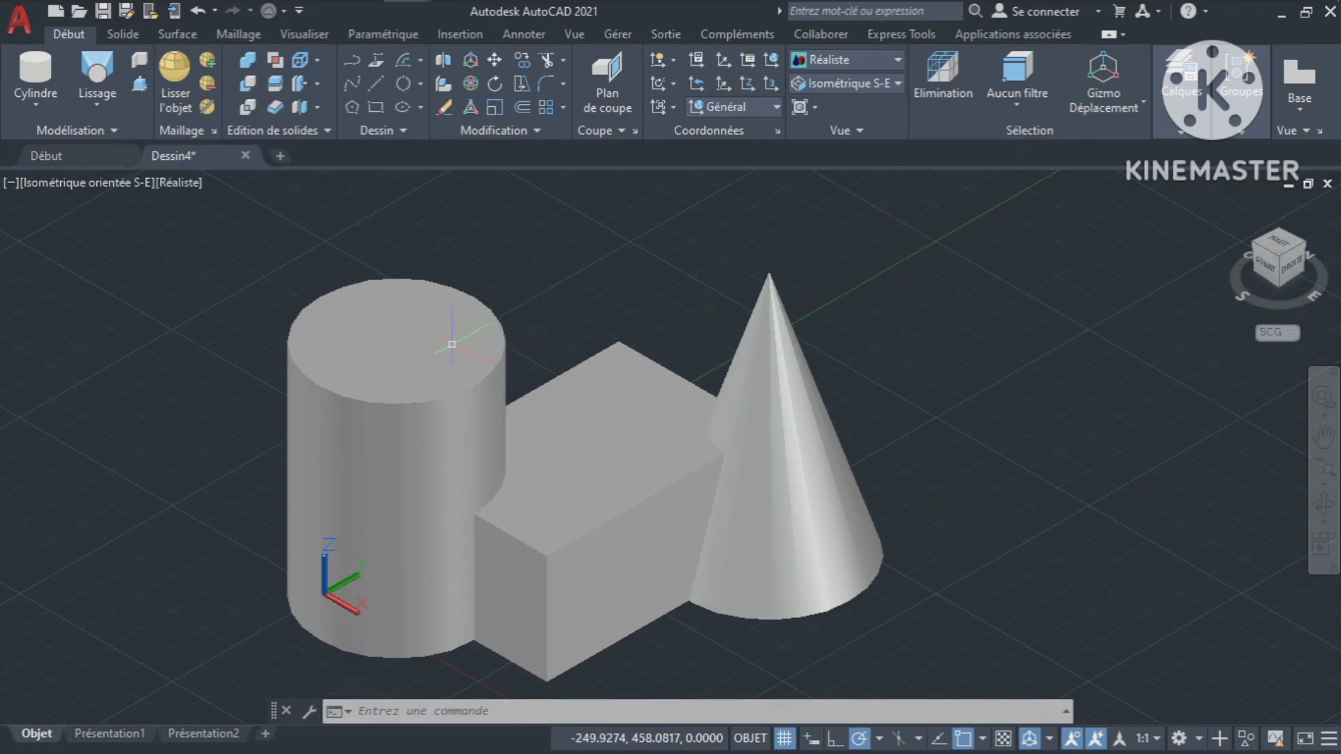
click(1323, 438)
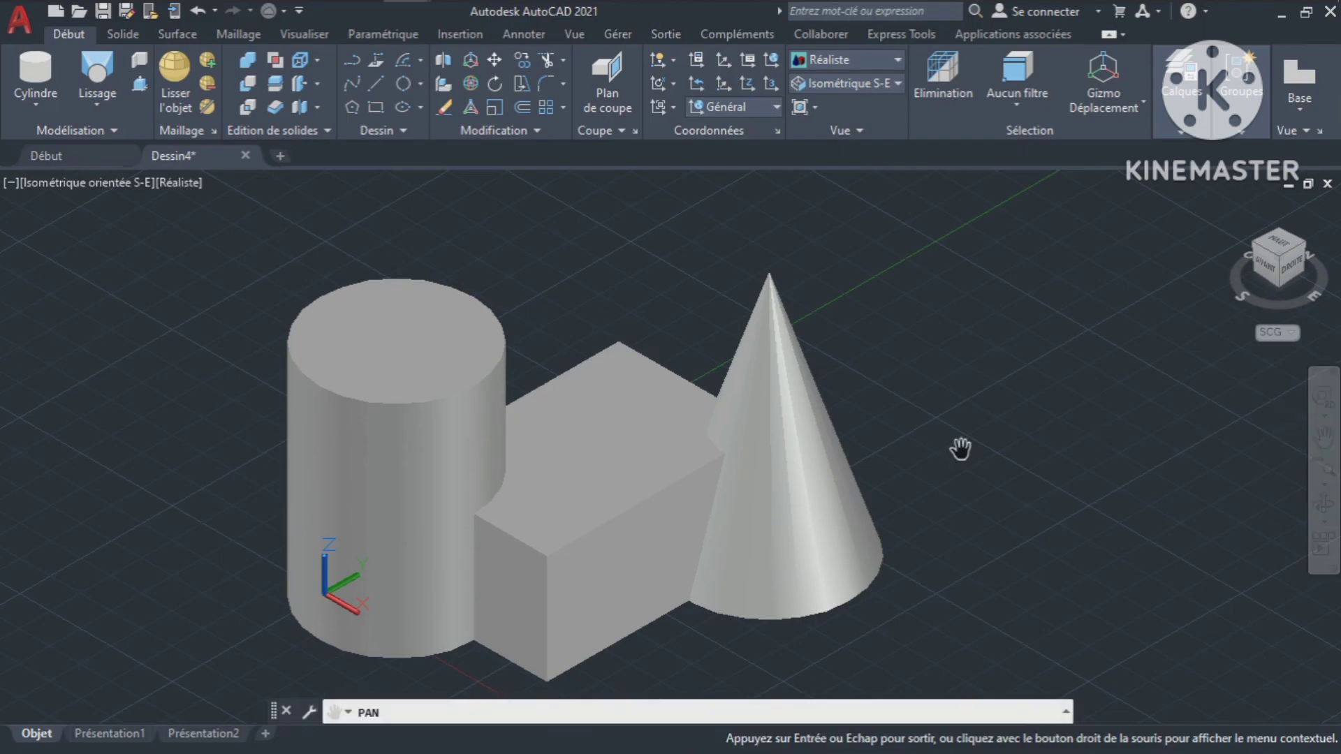
drag(957, 449, 999, 427)
key(Escape)
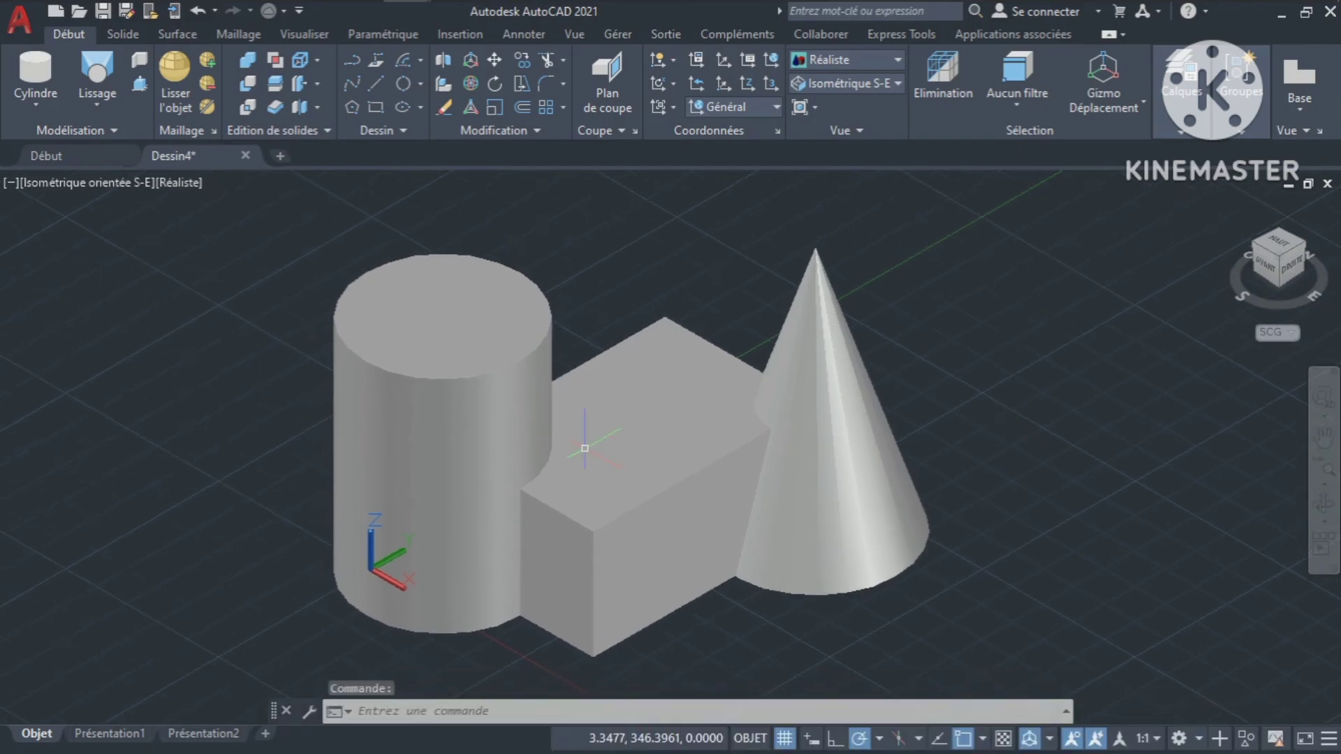
Pick a true colour for the cylinder with hue 71, saturation 53 and luminance 55 (RGB 179,201,79)
mouse_move(465, 439)
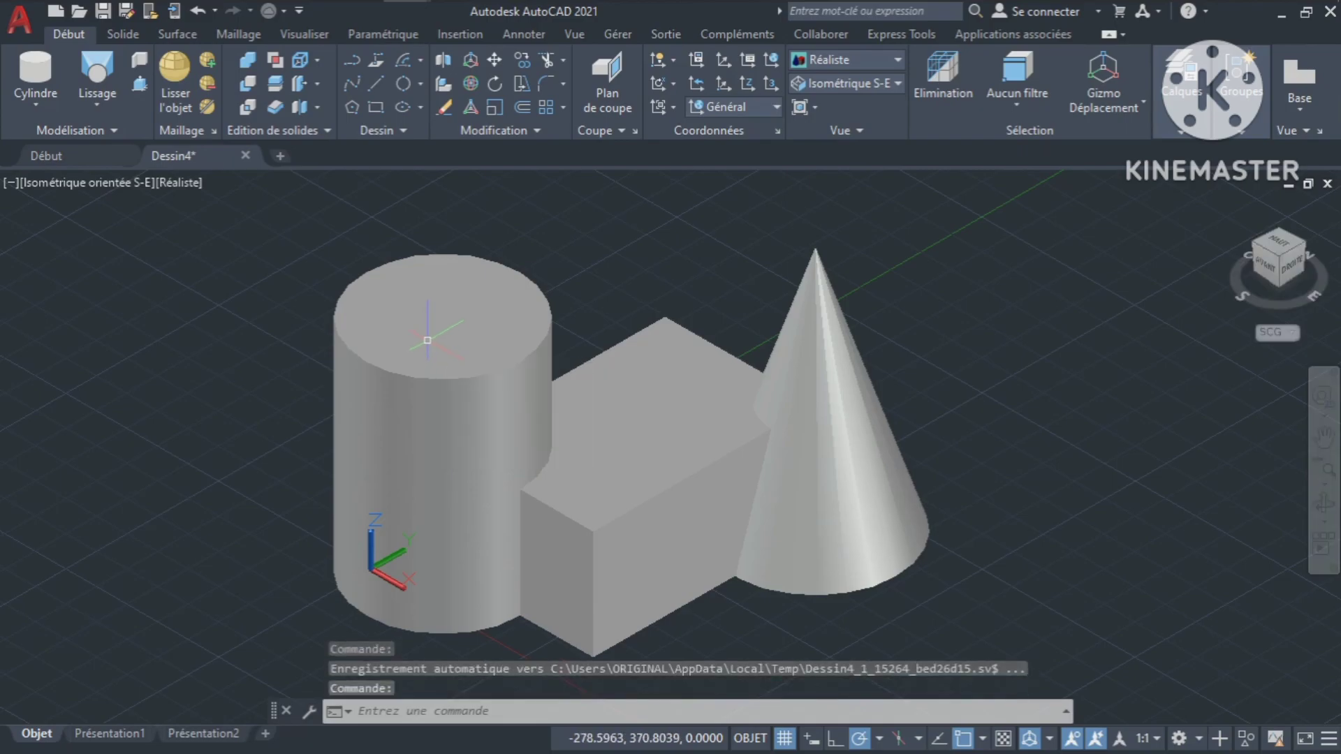
click(427, 340)
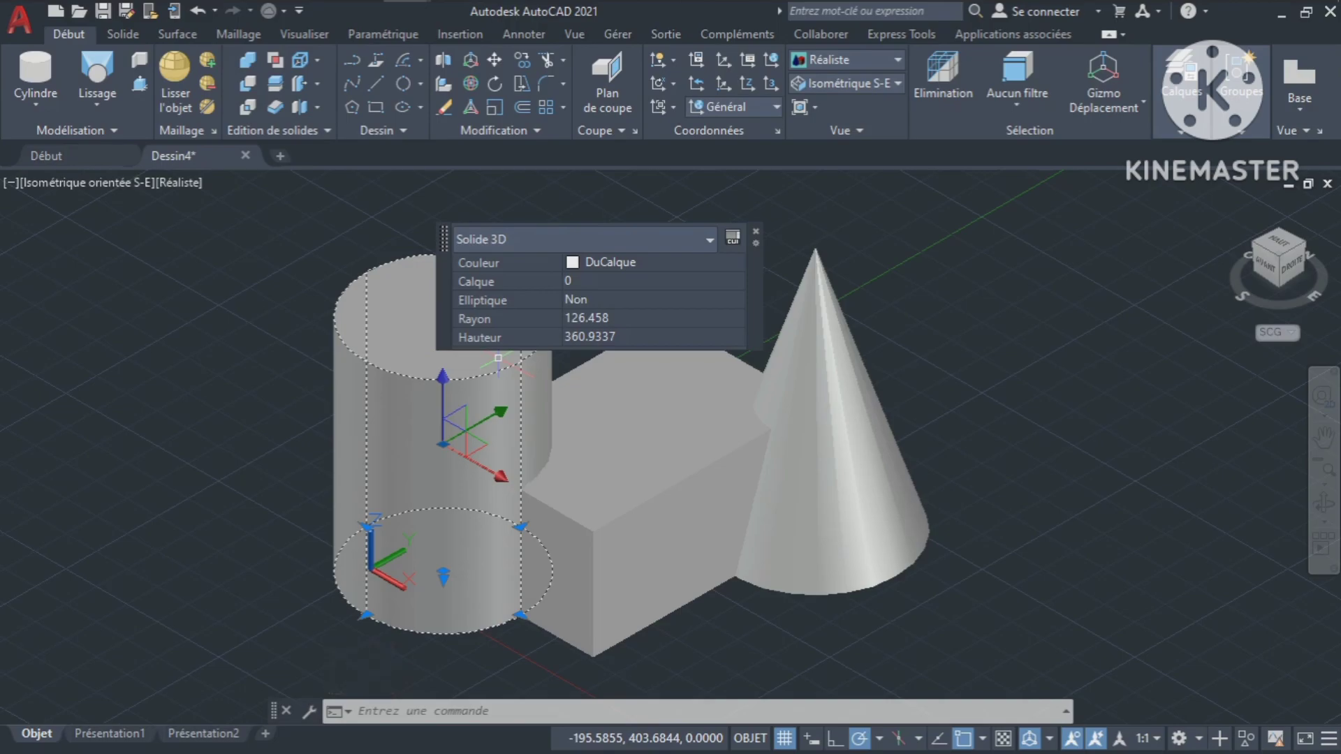
click(736, 262)
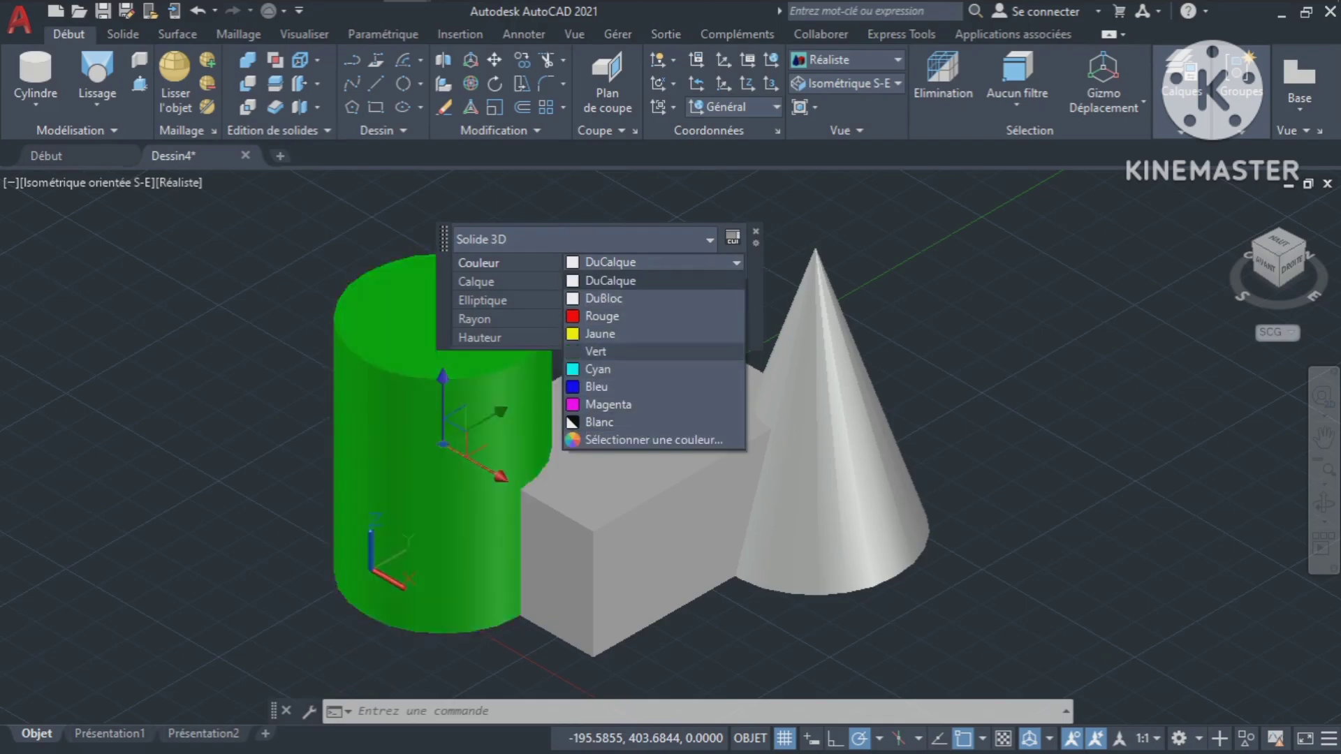
click(654, 439)
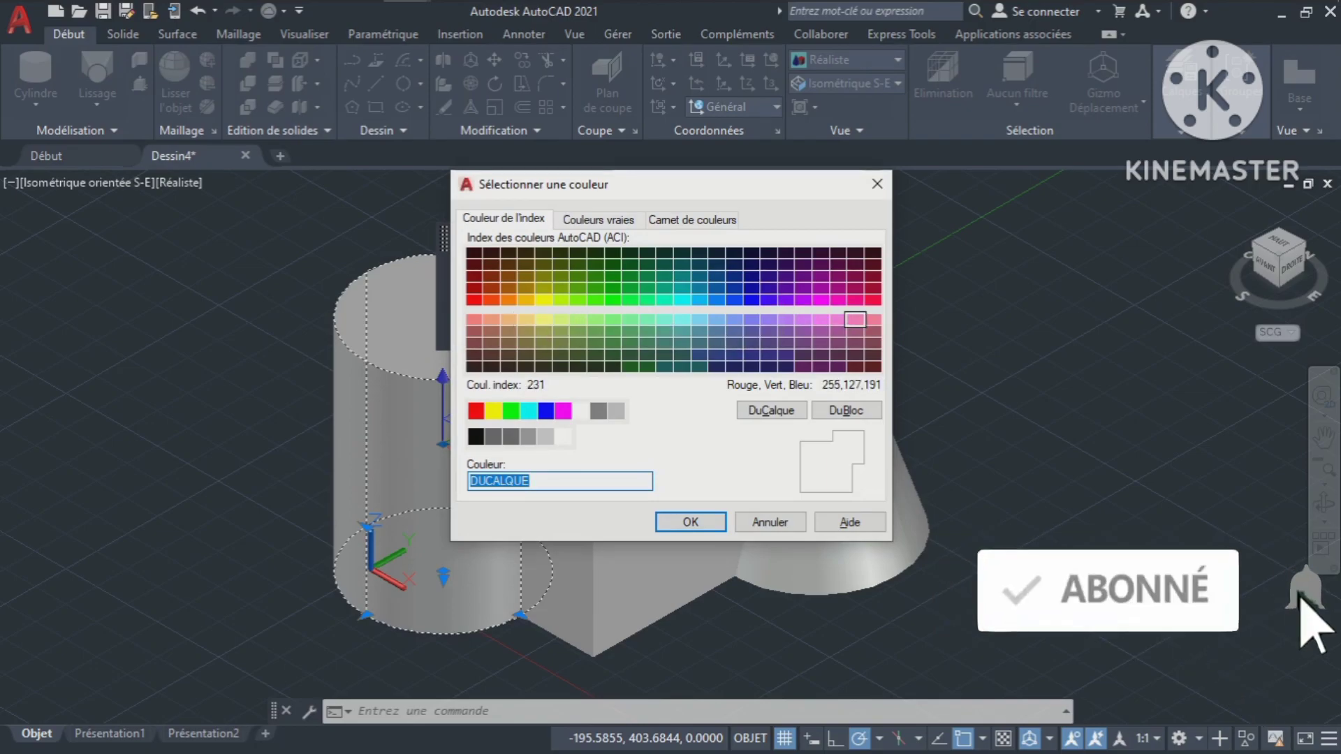
click(771, 410)
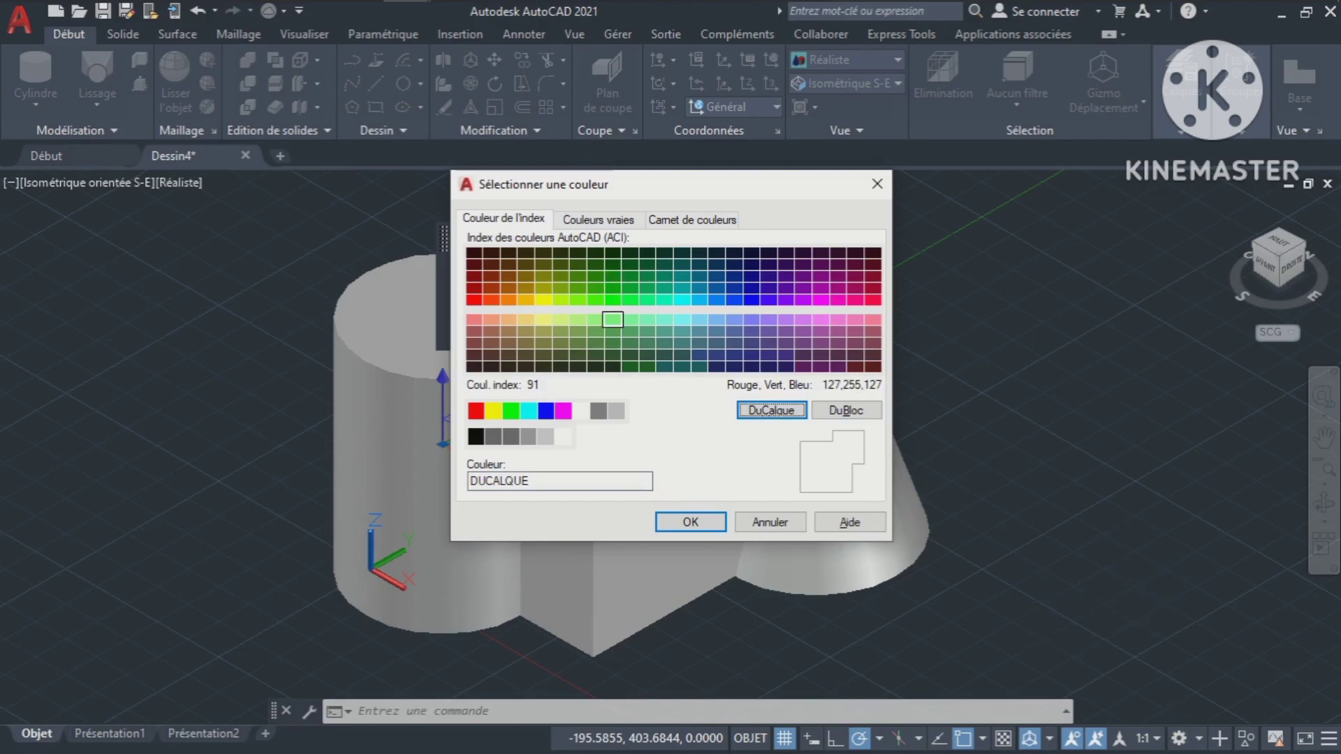
click(636, 219)
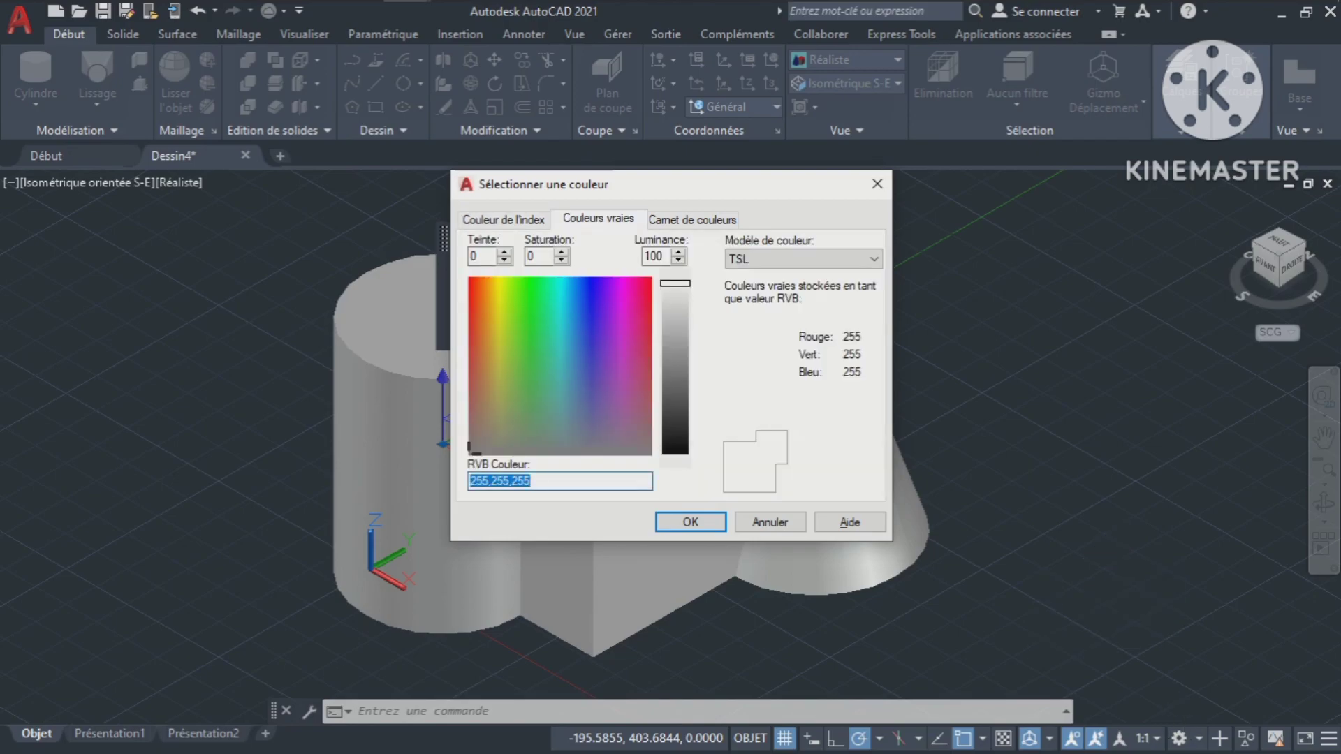
click(558, 317)
click(529, 311)
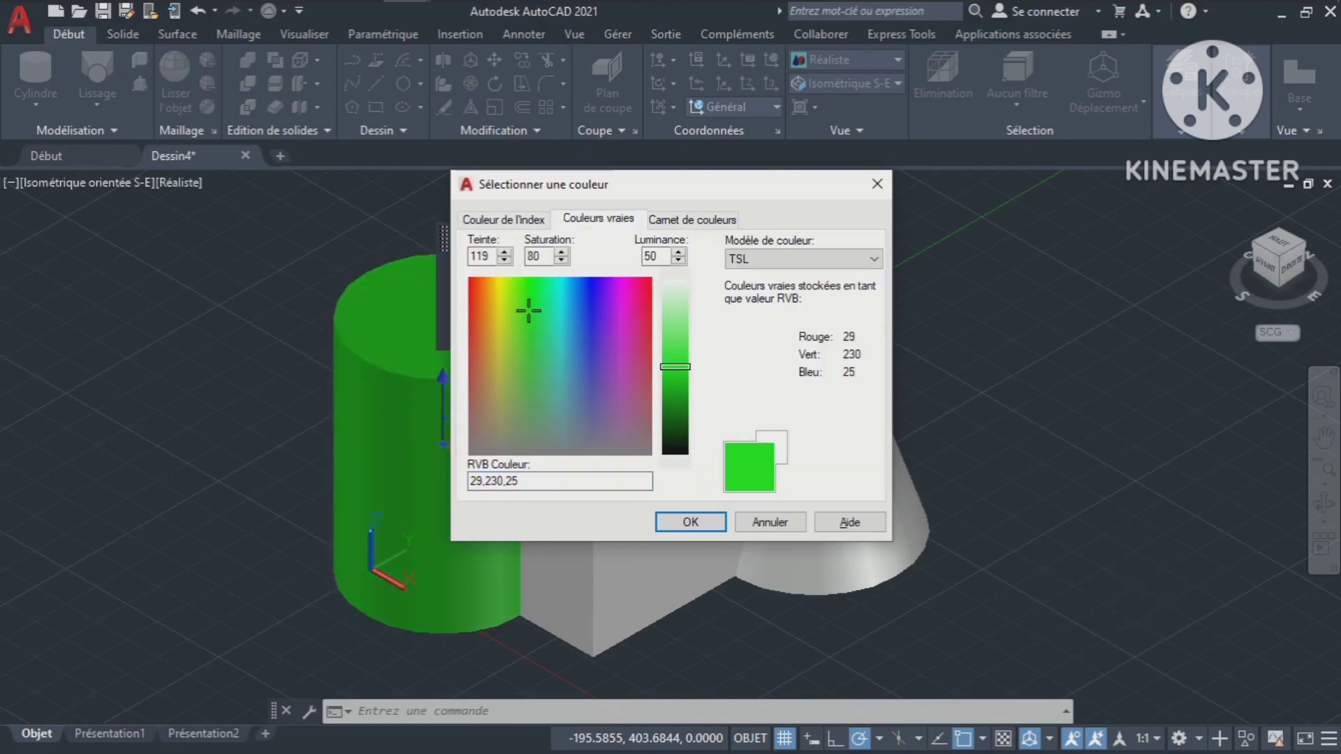
click(503, 294)
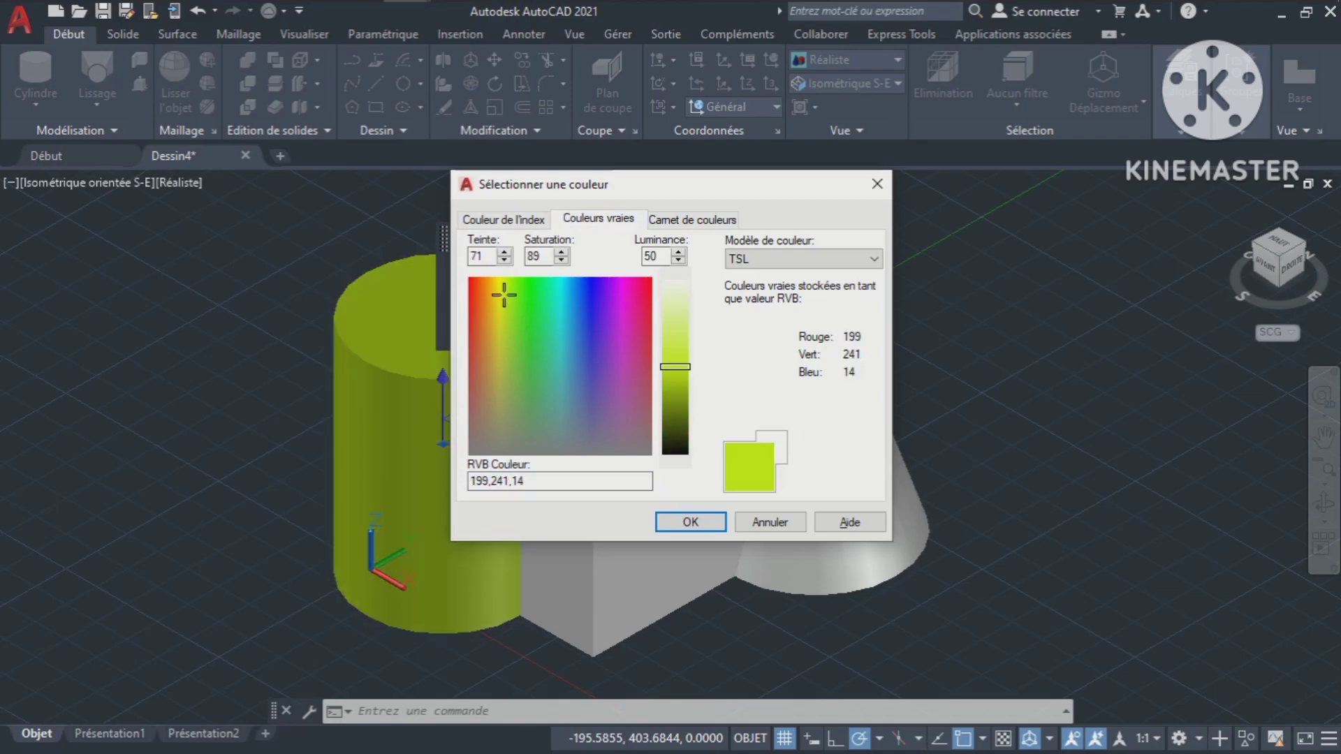
click(517, 338)
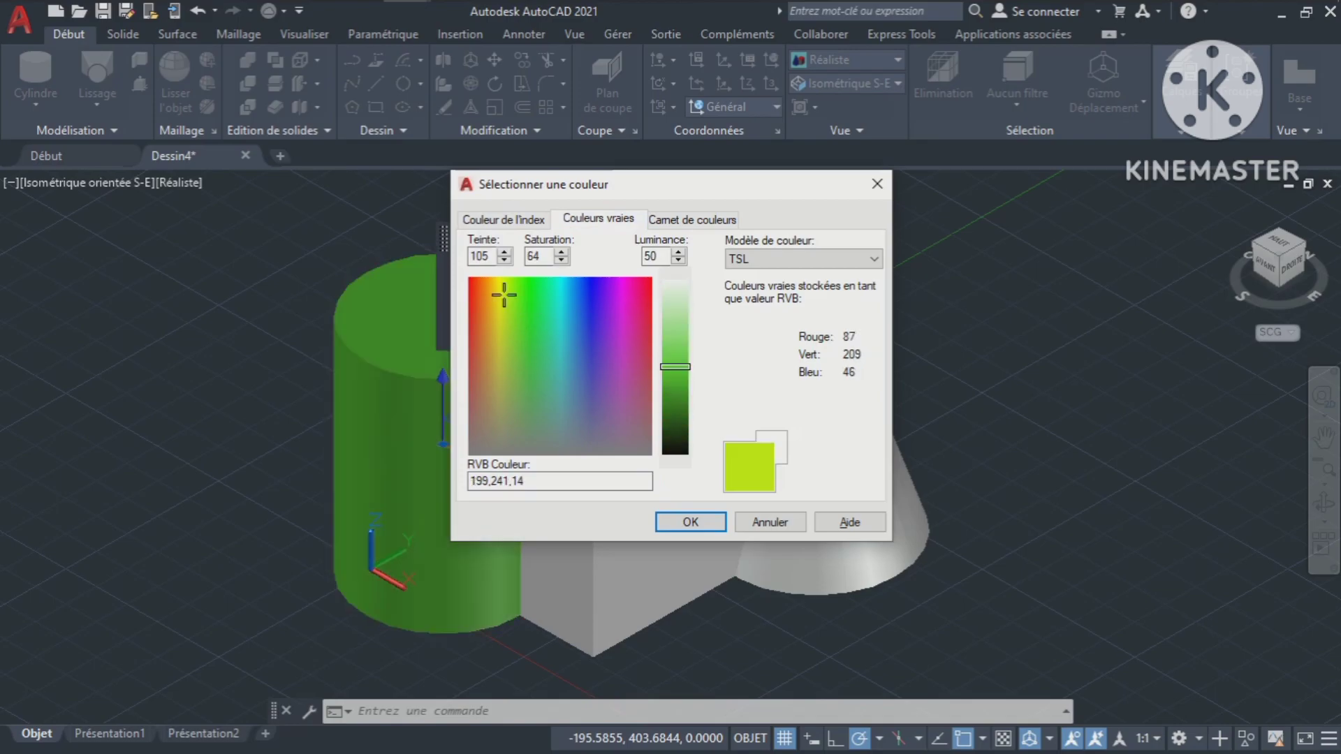
click(504, 358)
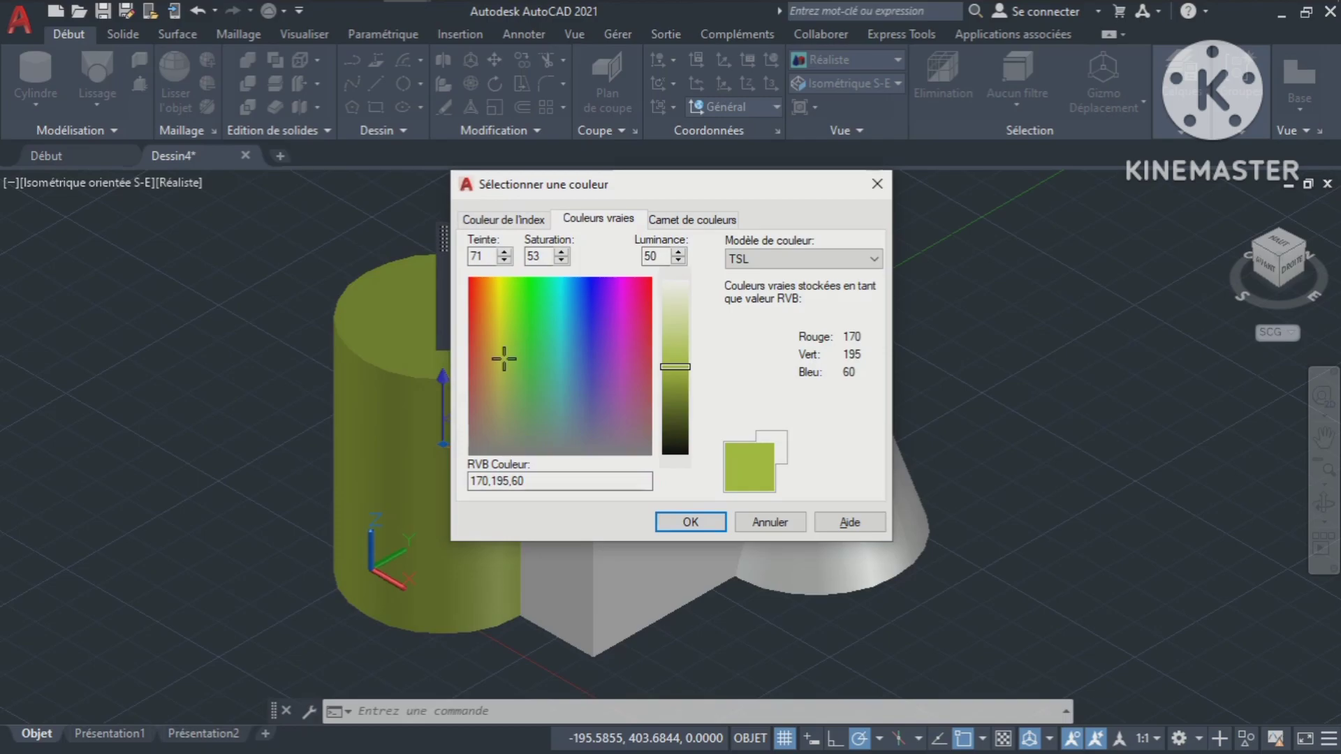
mouse_move(674, 367)
mouse_down()
mouse_move(675, 311)
mouse_move(675, 384)
mouse_move(674, 358)
mouse_up()
Look through the DIC COLOR GUIDE(R) colour book, return to the true colours and apply the picked colour to the cylinder
click(692, 219)
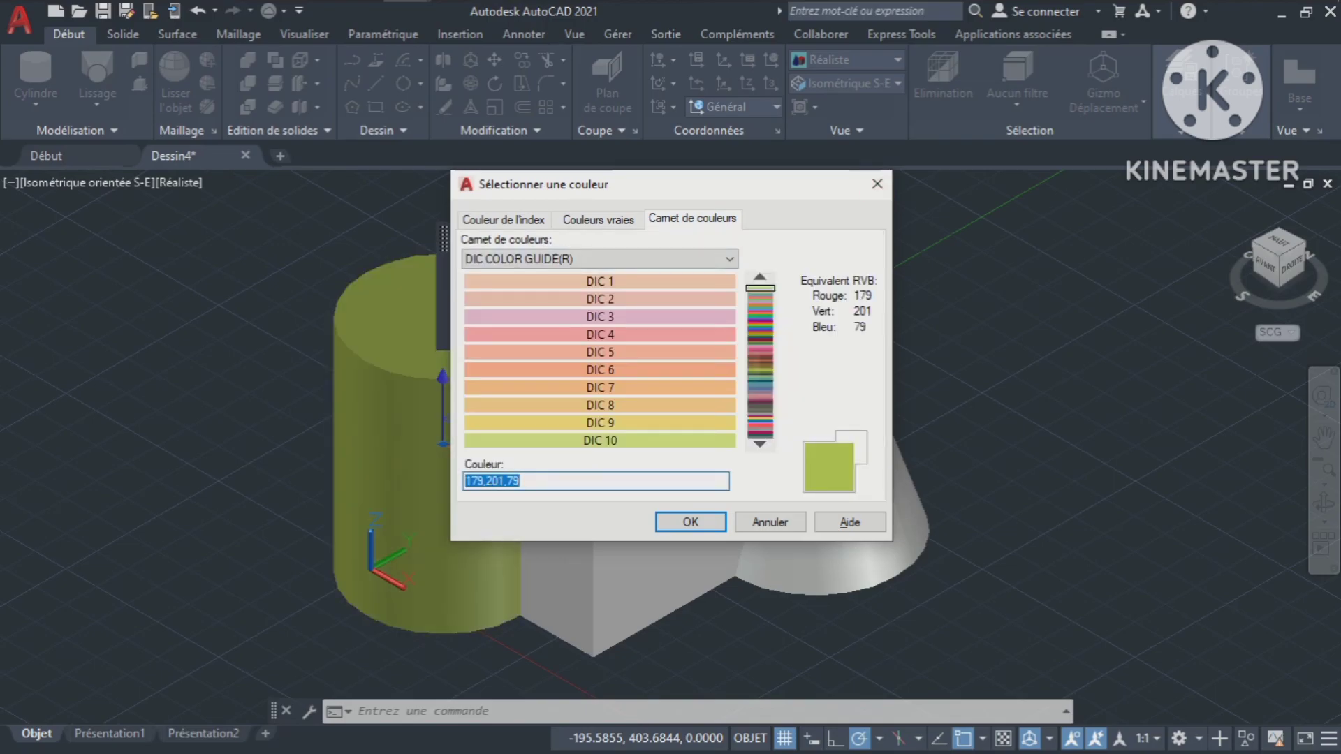
click(760, 306)
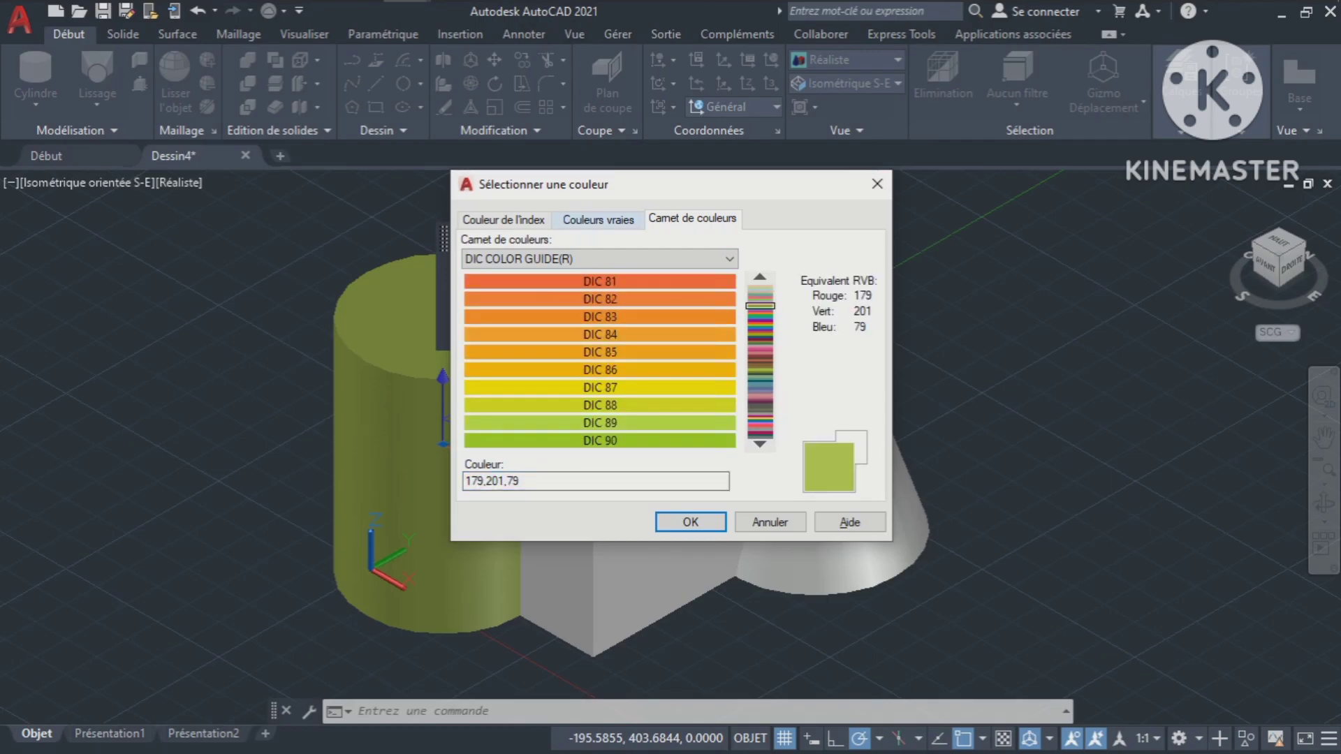
click(598, 219)
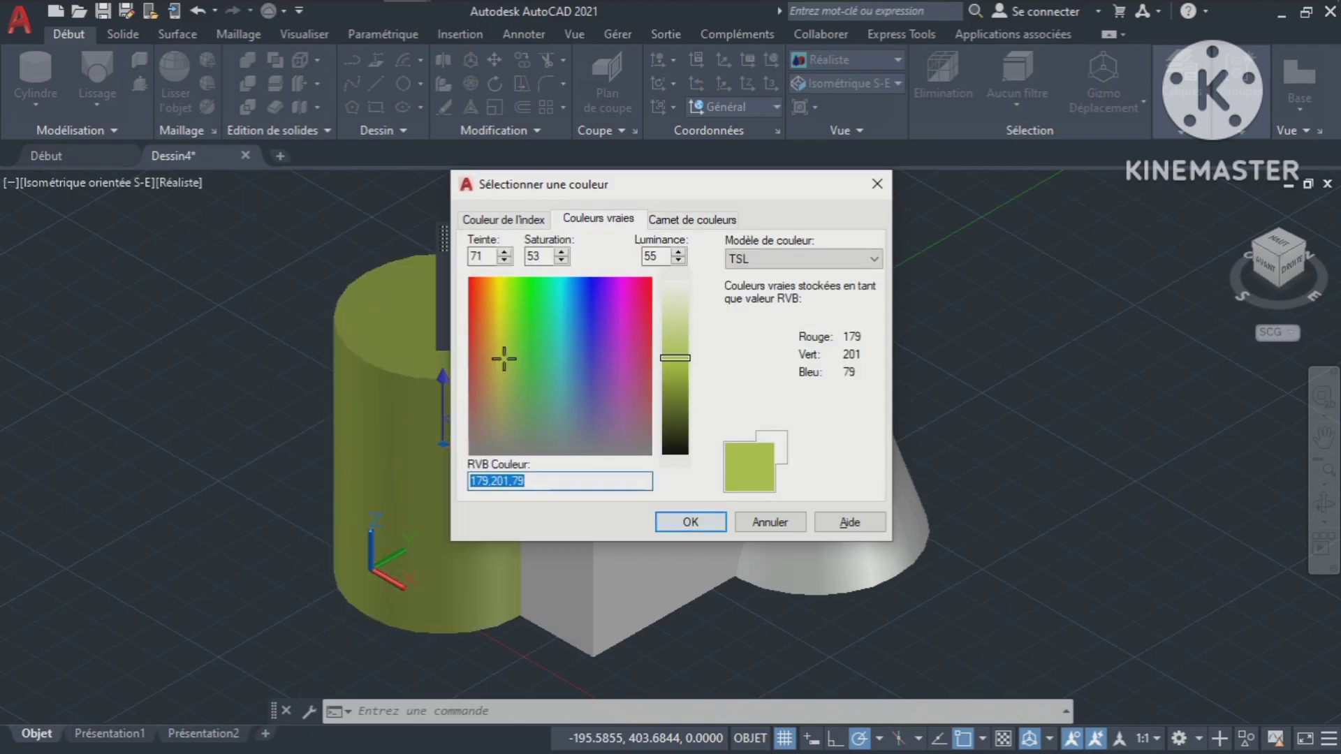
key(Return)
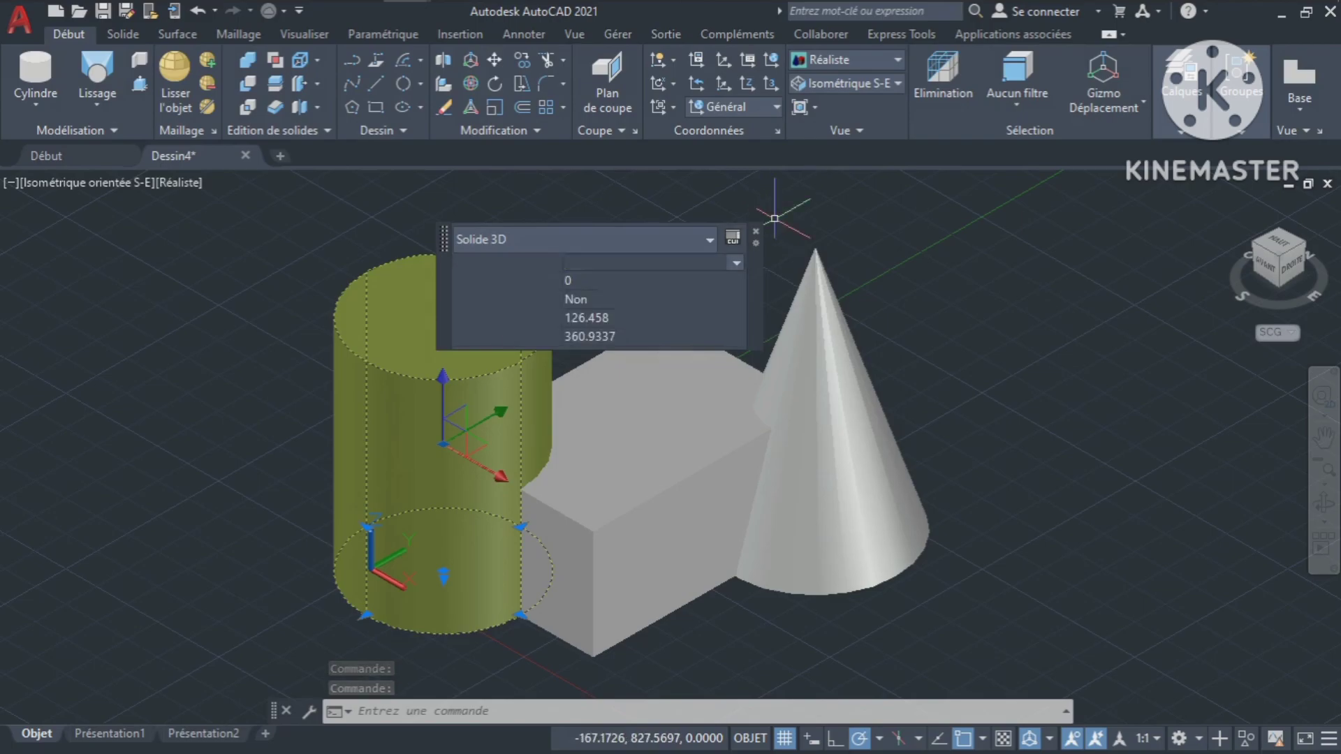
key(Escape)
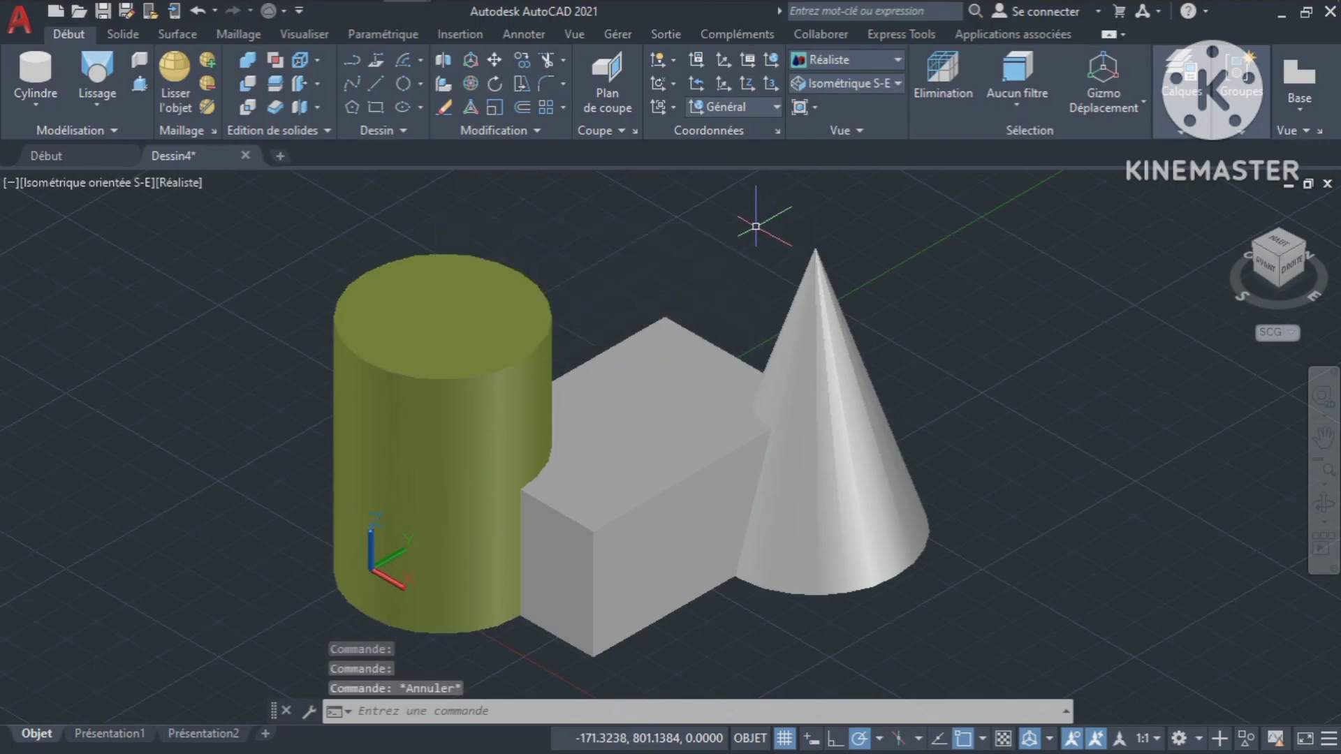
Change the colour of the box between the cylinder and the cone to Magenta
click(643, 434)
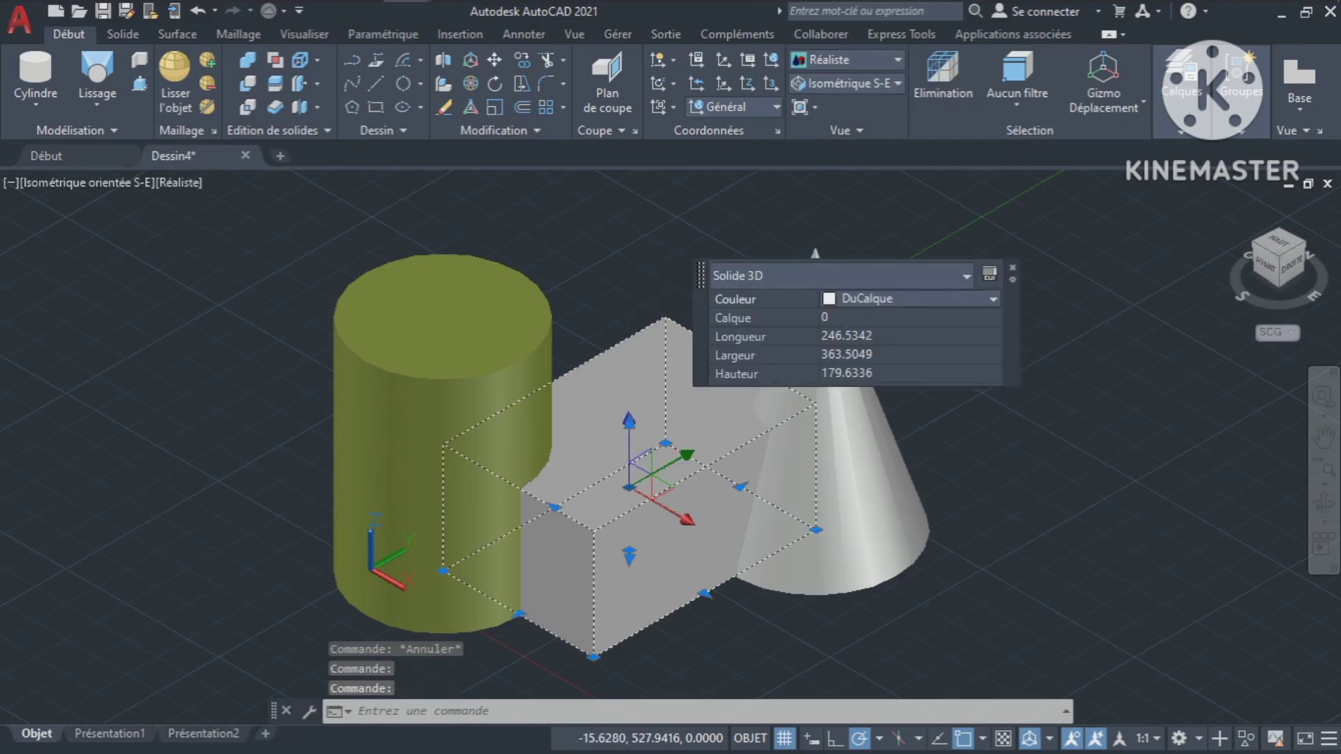
click(992, 299)
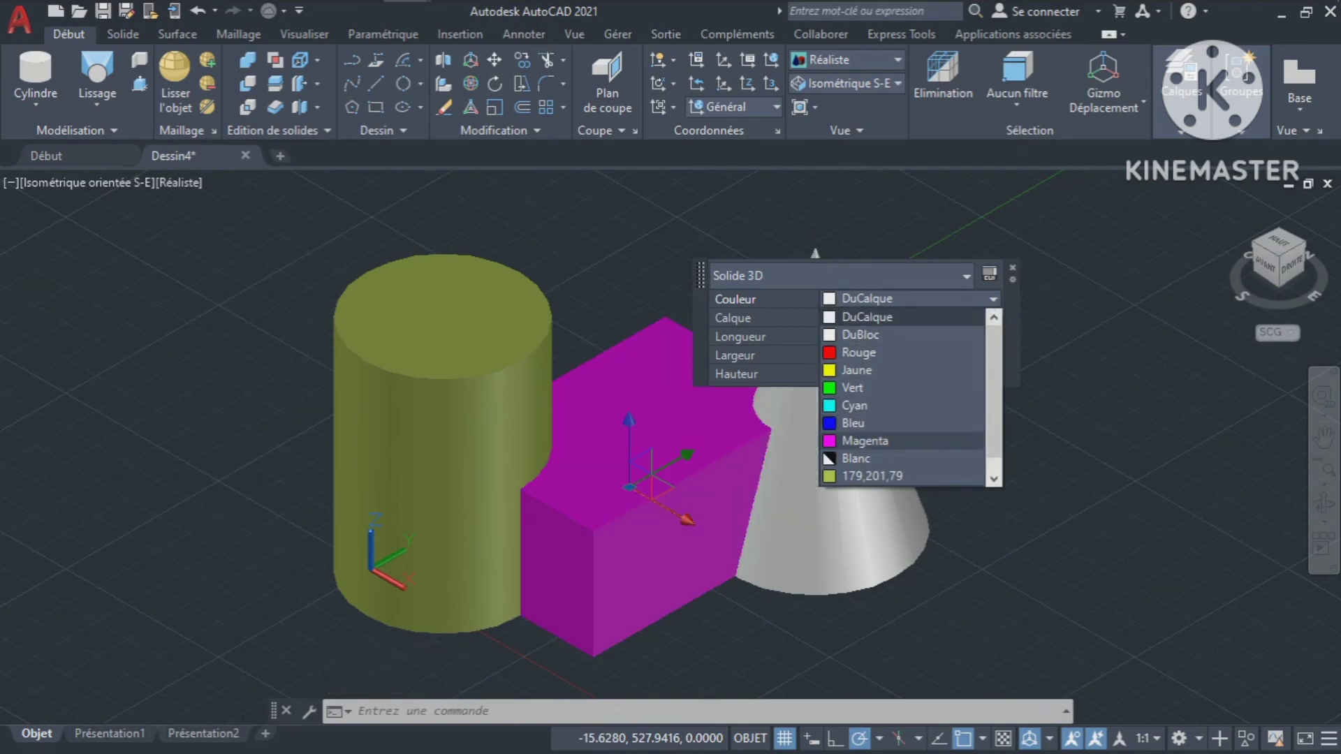
click(864, 440)
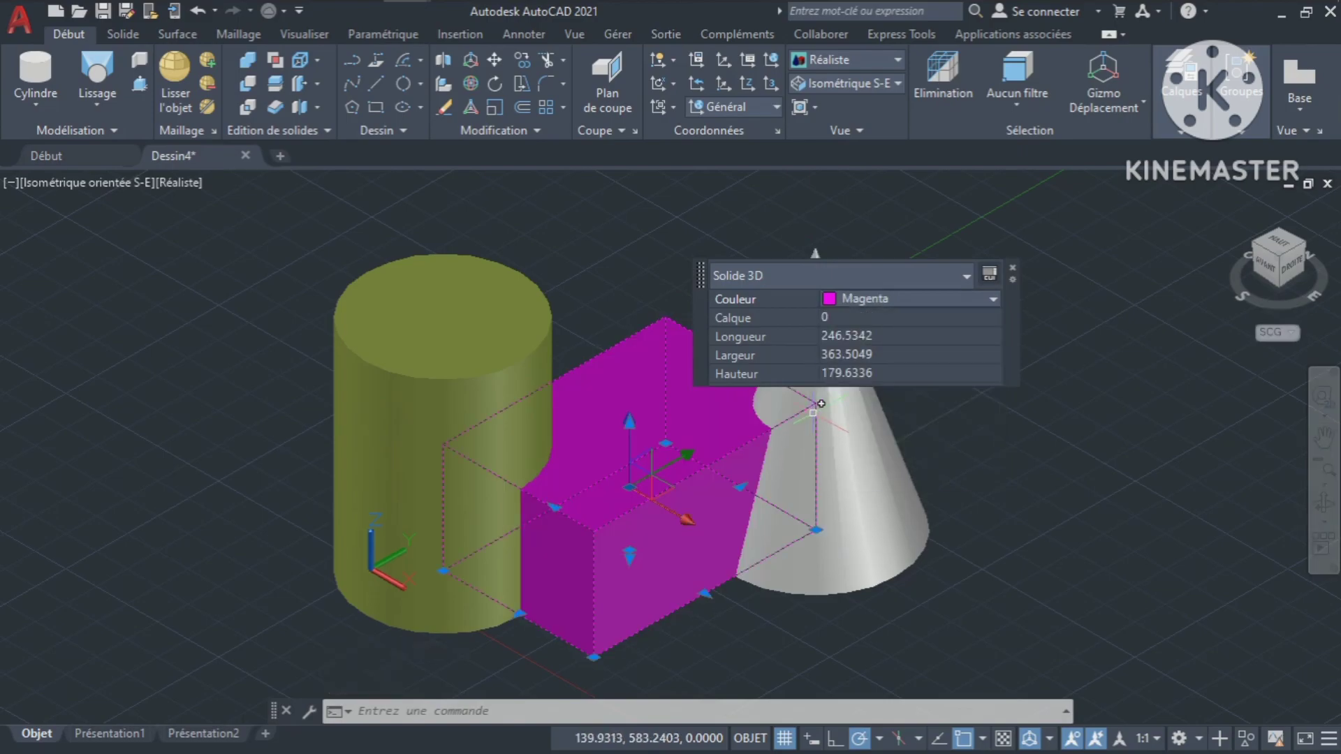
key(Escape)
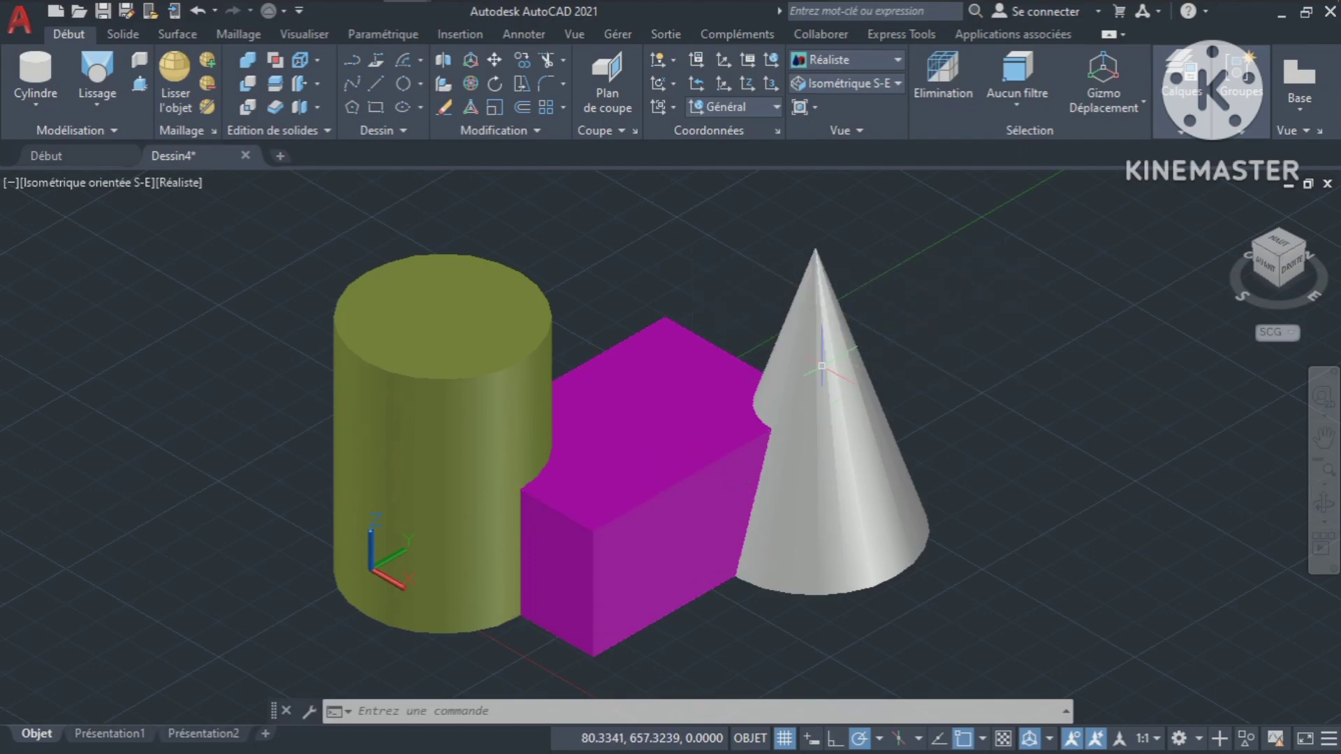
Change the colour of the cone to Cyan
click(813, 352)
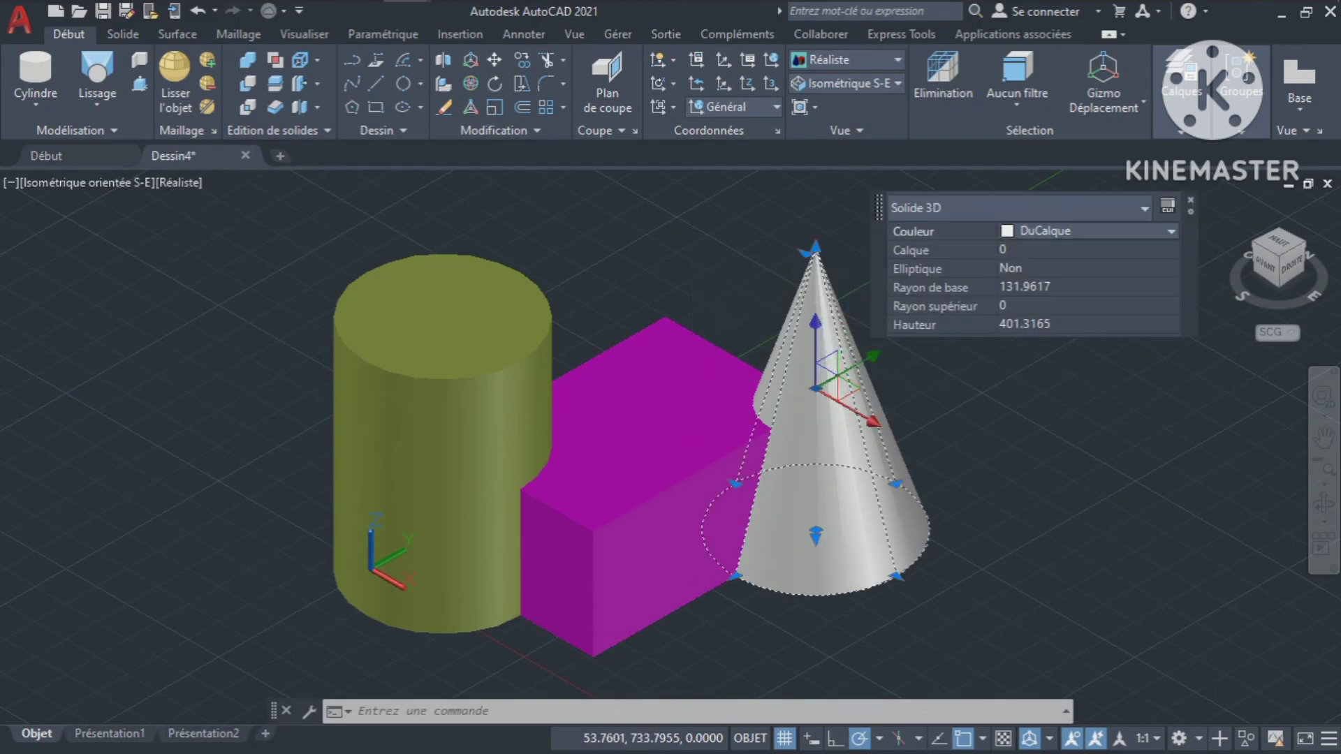
click(1170, 230)
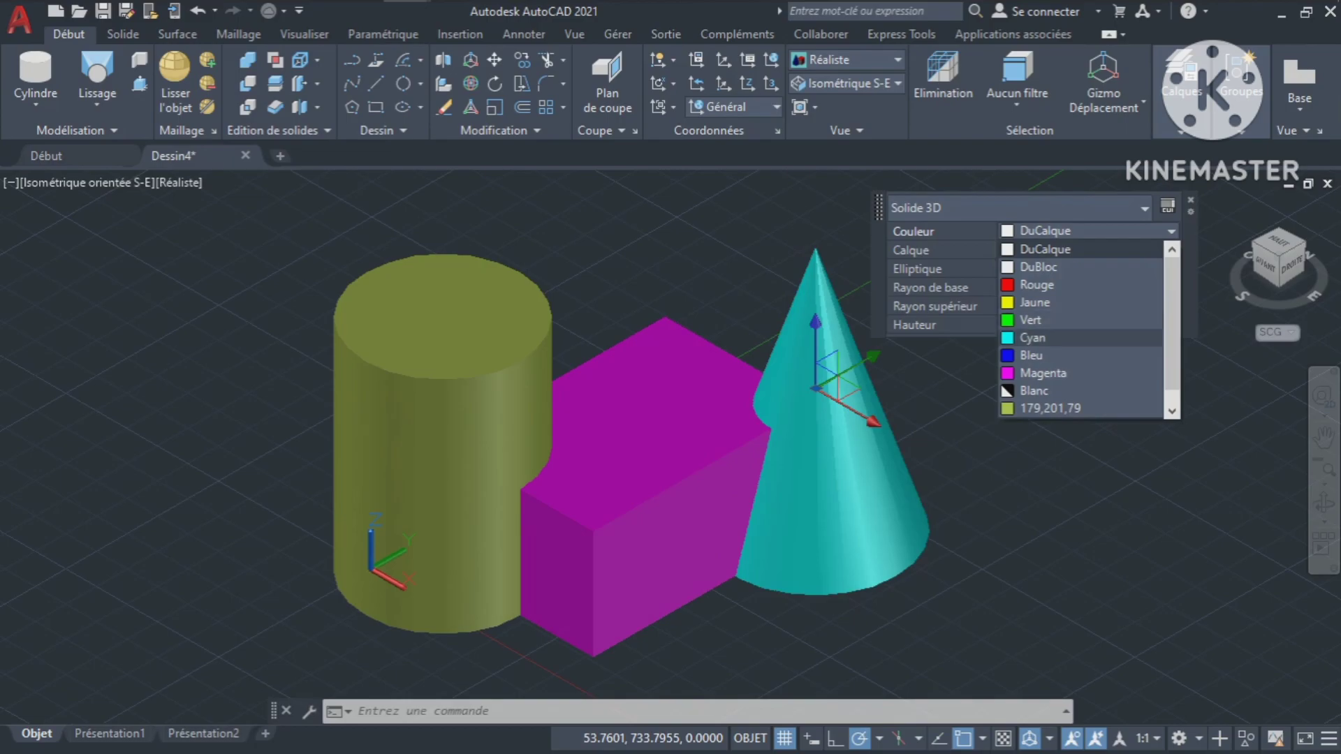
click(1031, 337)
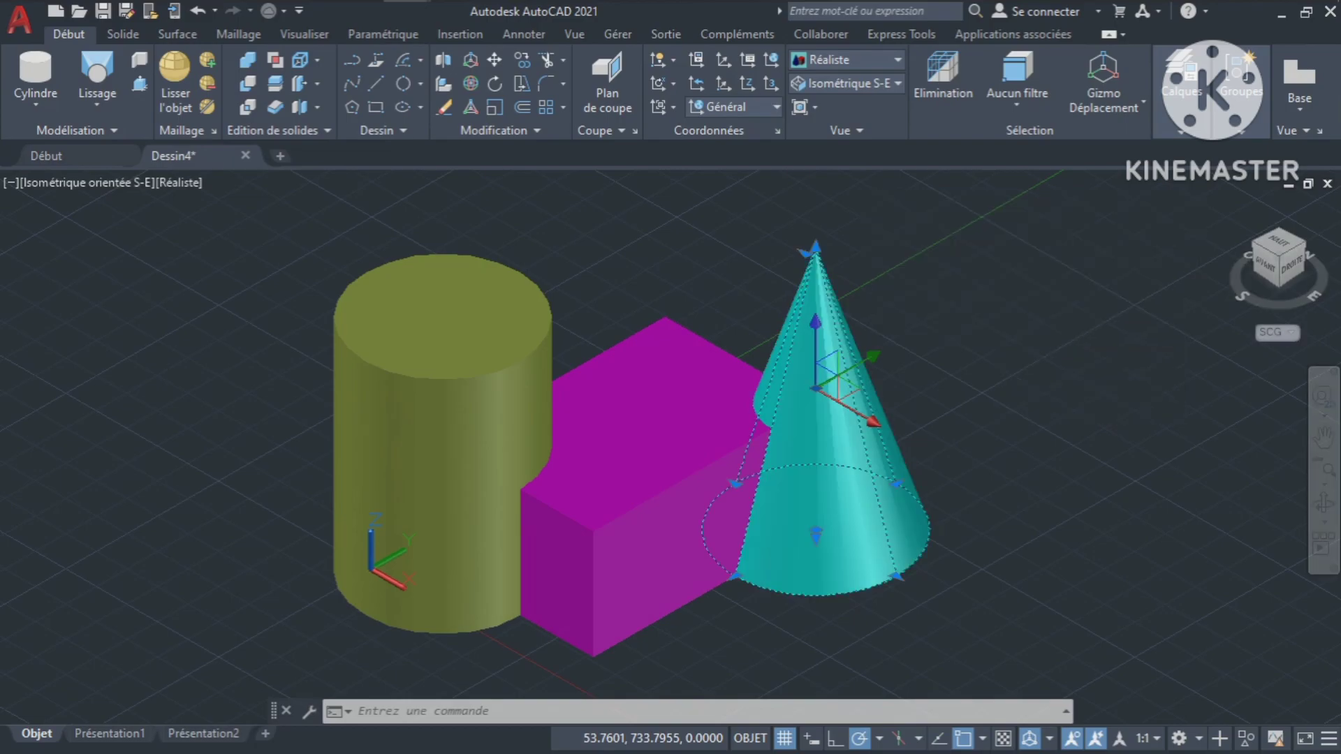
key(Escape)
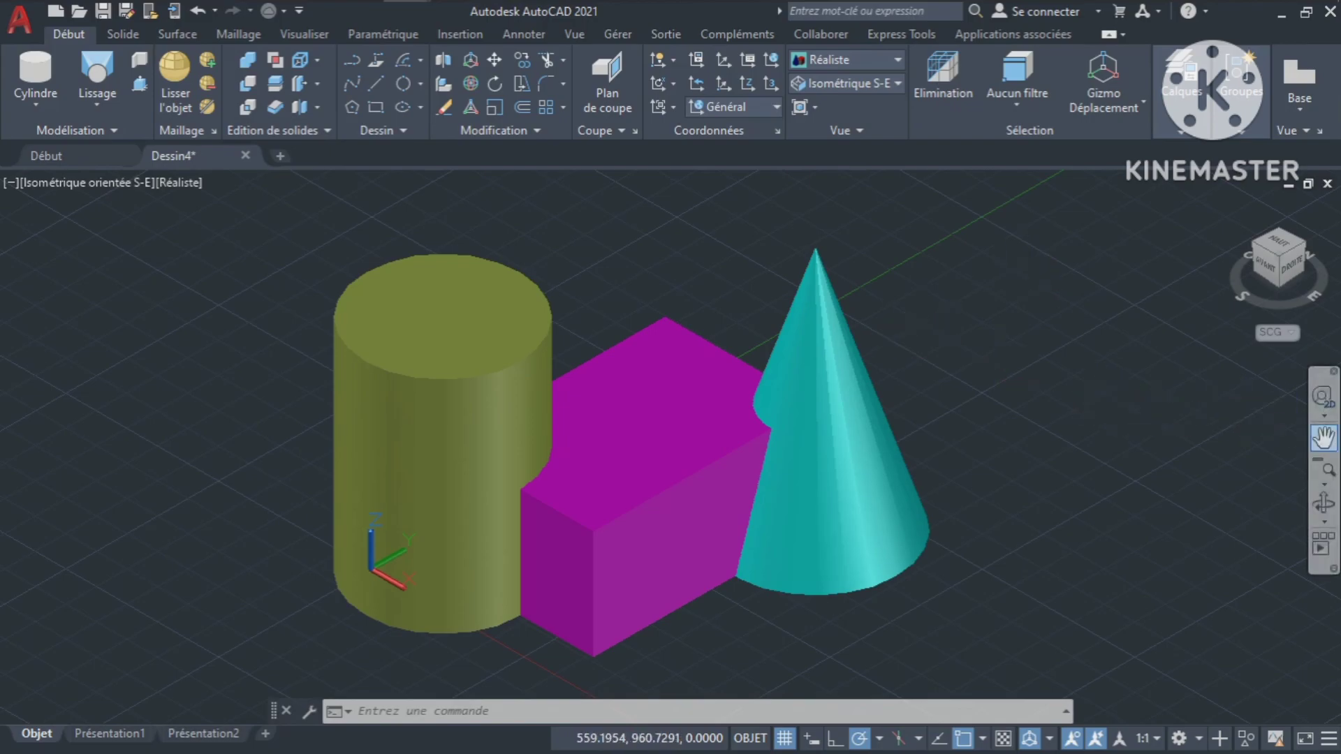
Open the layer properties manager to examine the drawing's layers, and close it again
click(1321, 438)
drag(1149, 409, 1049, 405)
key(Escape)
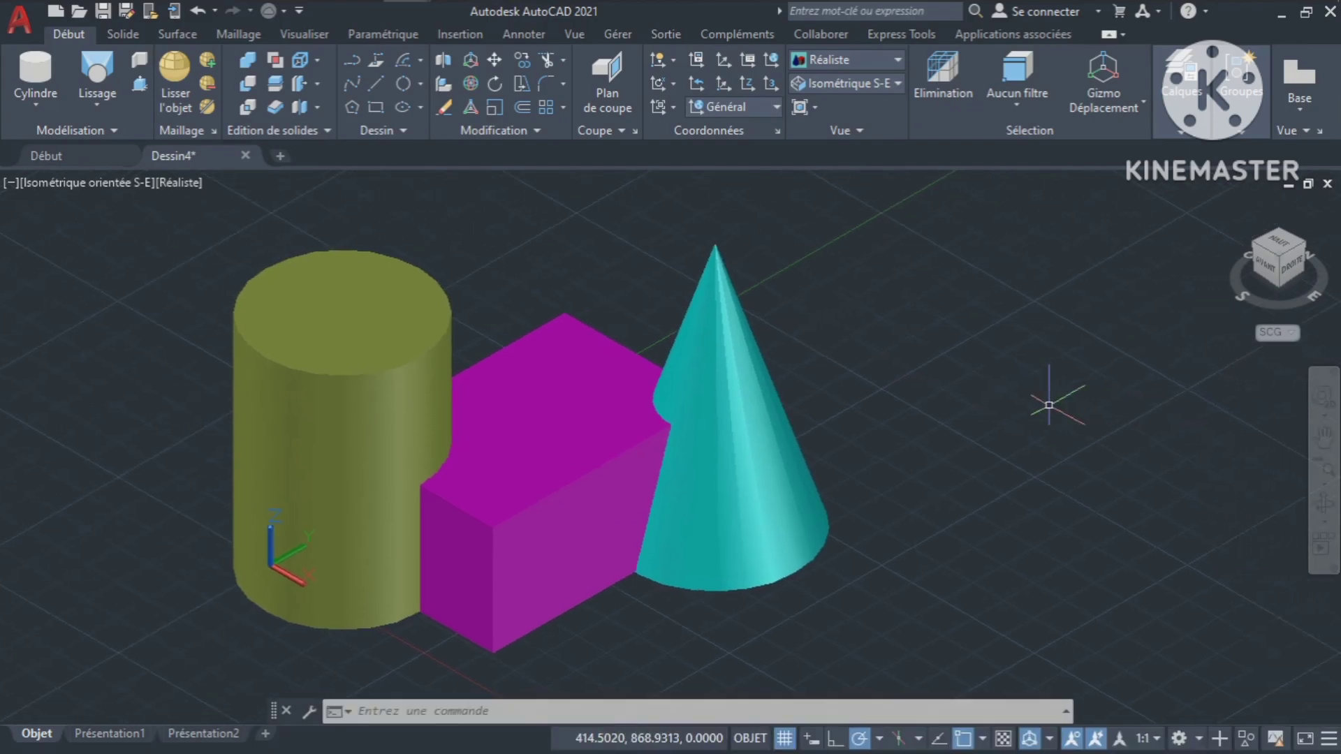
click(1191, 130)
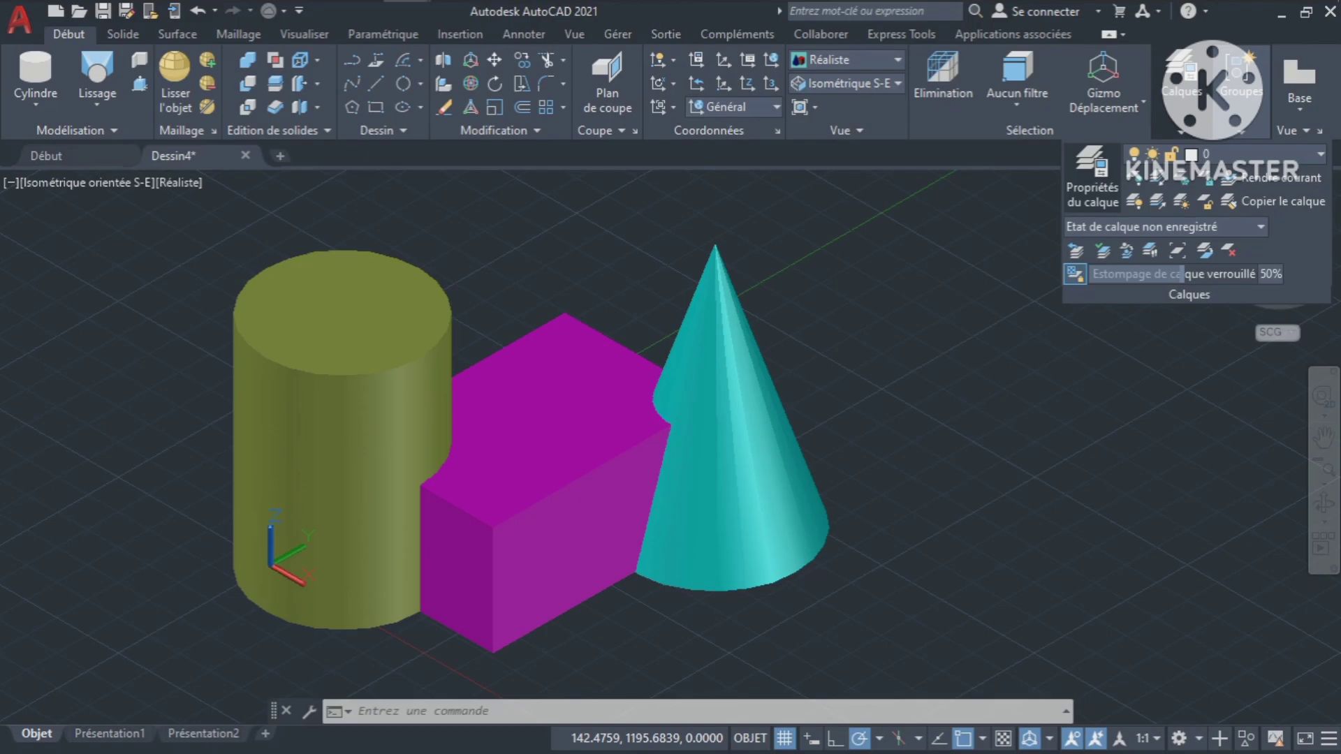
click(1092, 176)
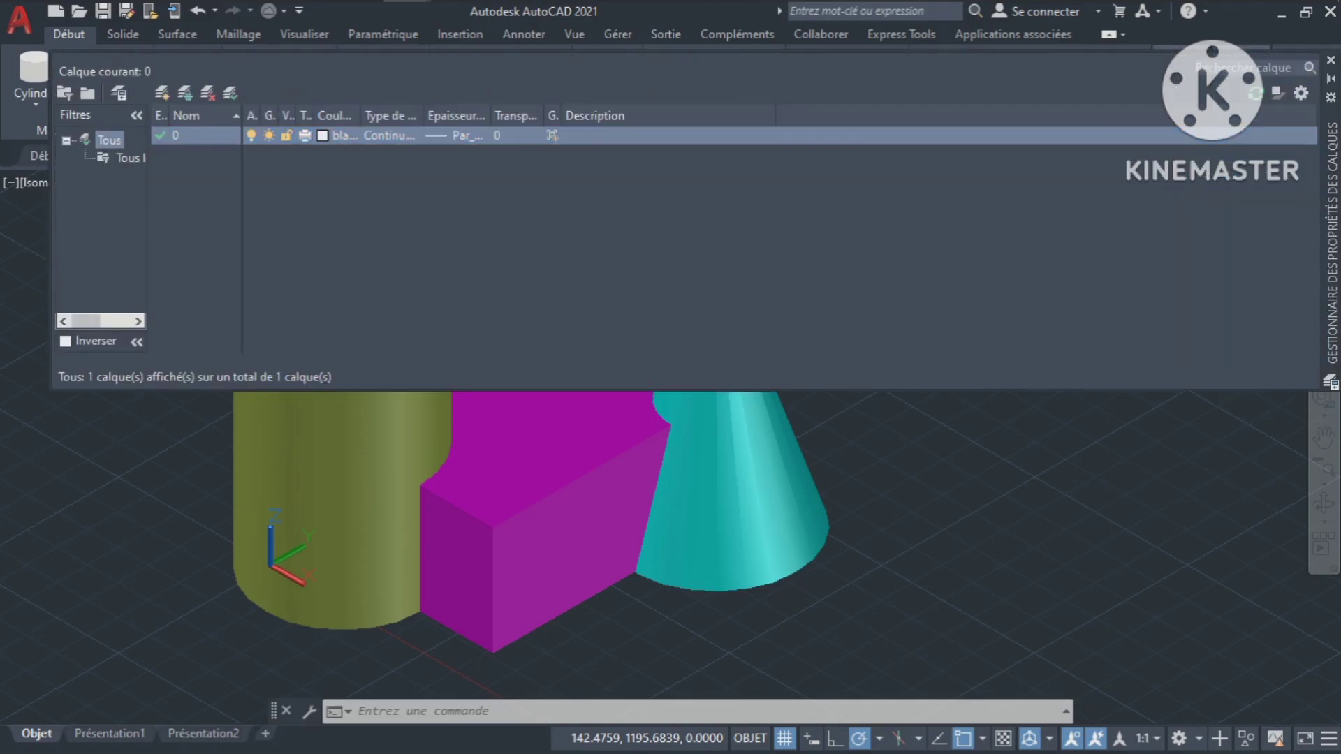
click(1330, 60)
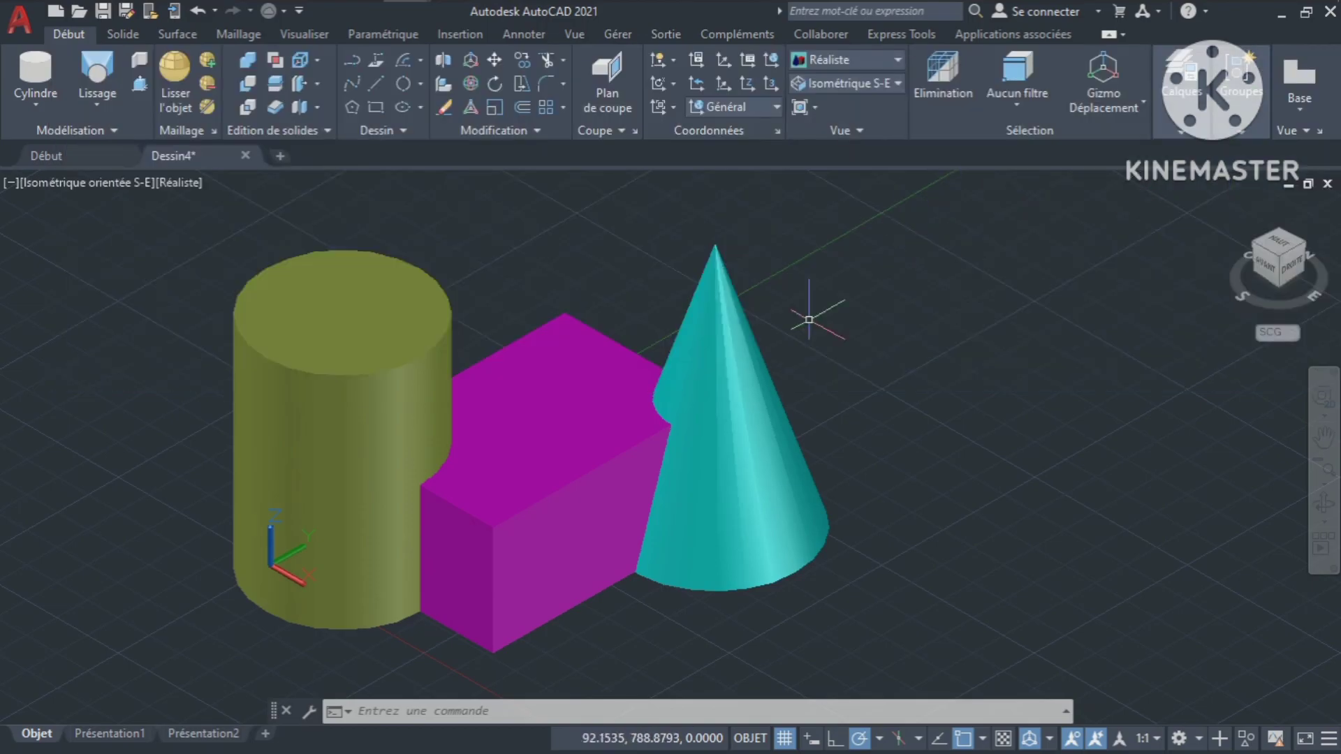
click(1324, 438)
drag(799, 416, 908, 417)
key(Escape)
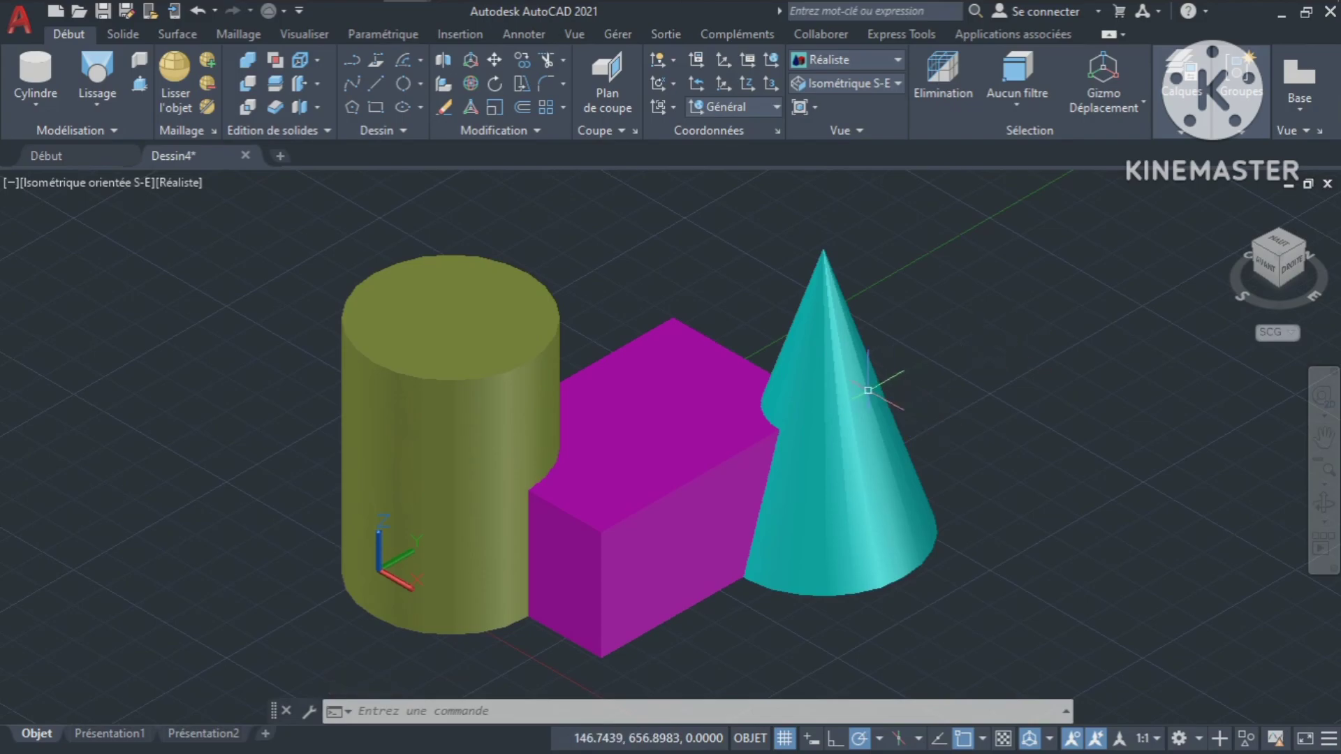
click(1323, 438)
drag(854, 431, 896, 435)
key(Escape)
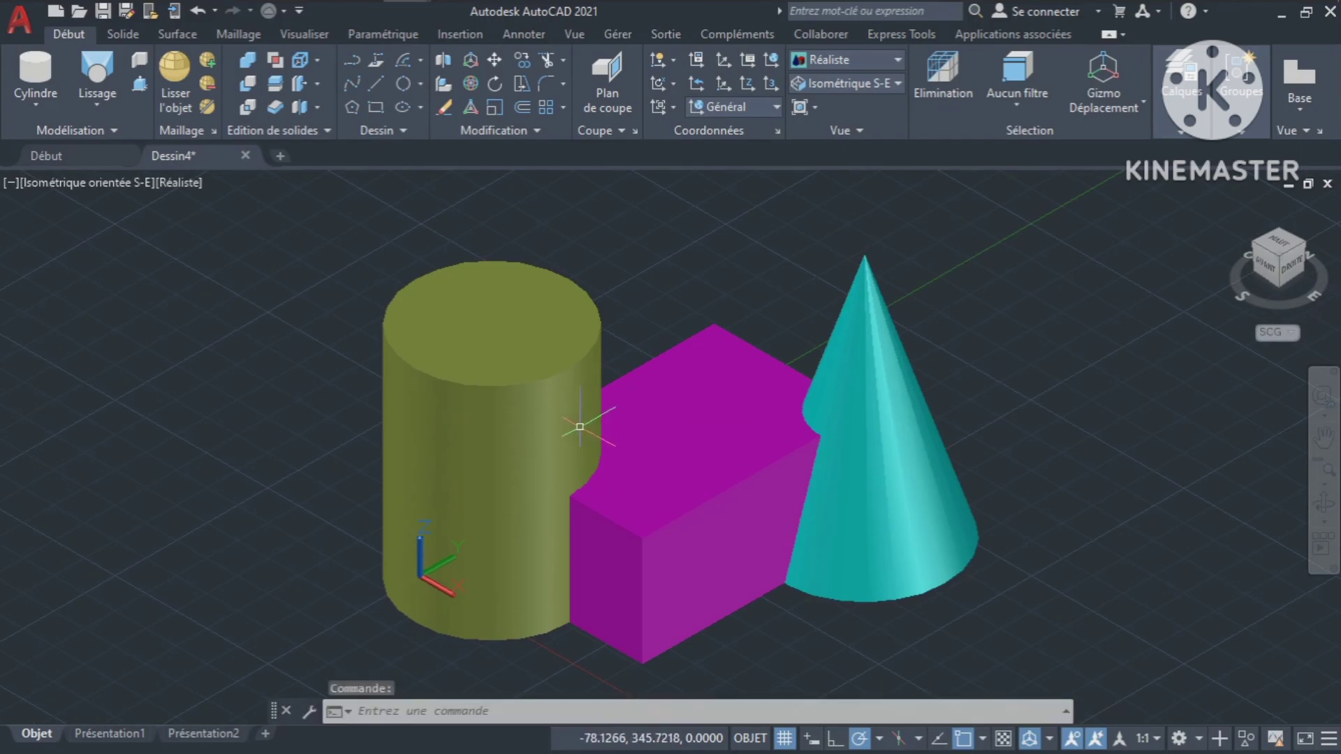
Colour only the top face of the cylinder with index colour 109, using the solid-editing Color Faces command
mouse_move(541, 365)
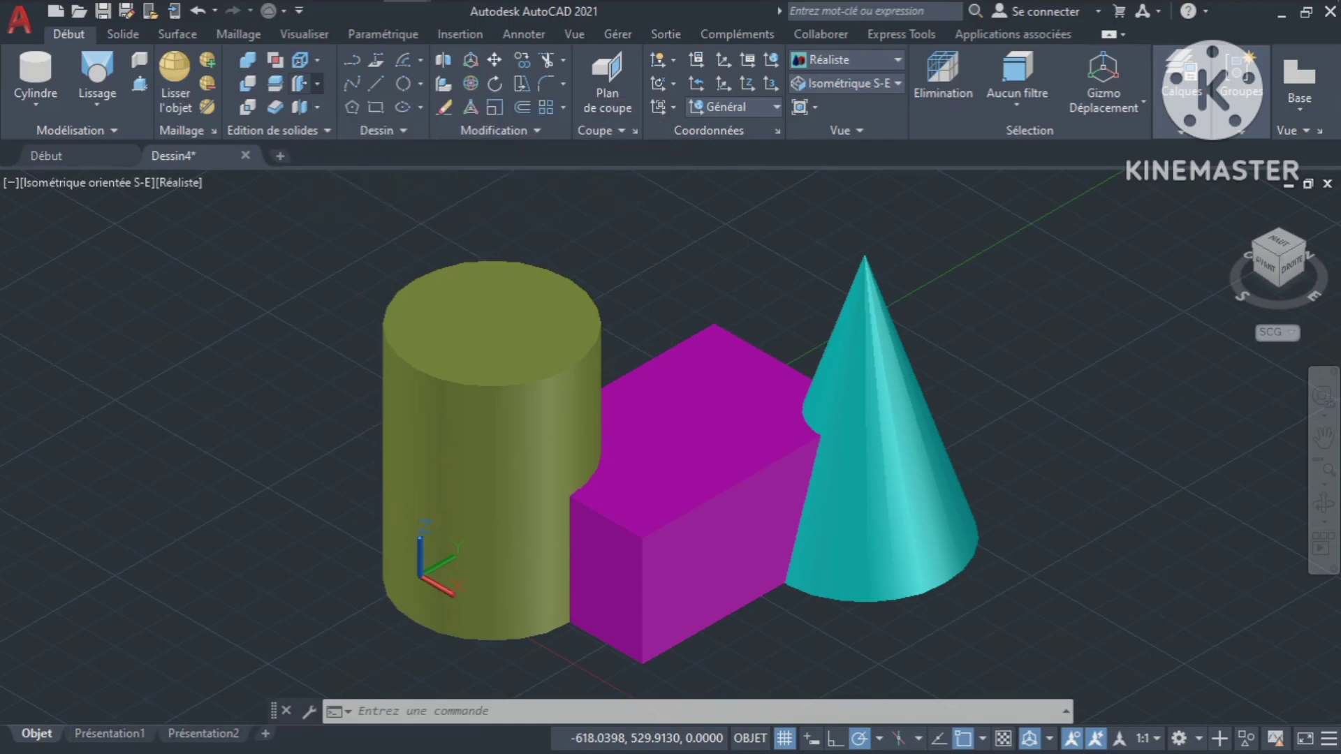
click(316, 83)
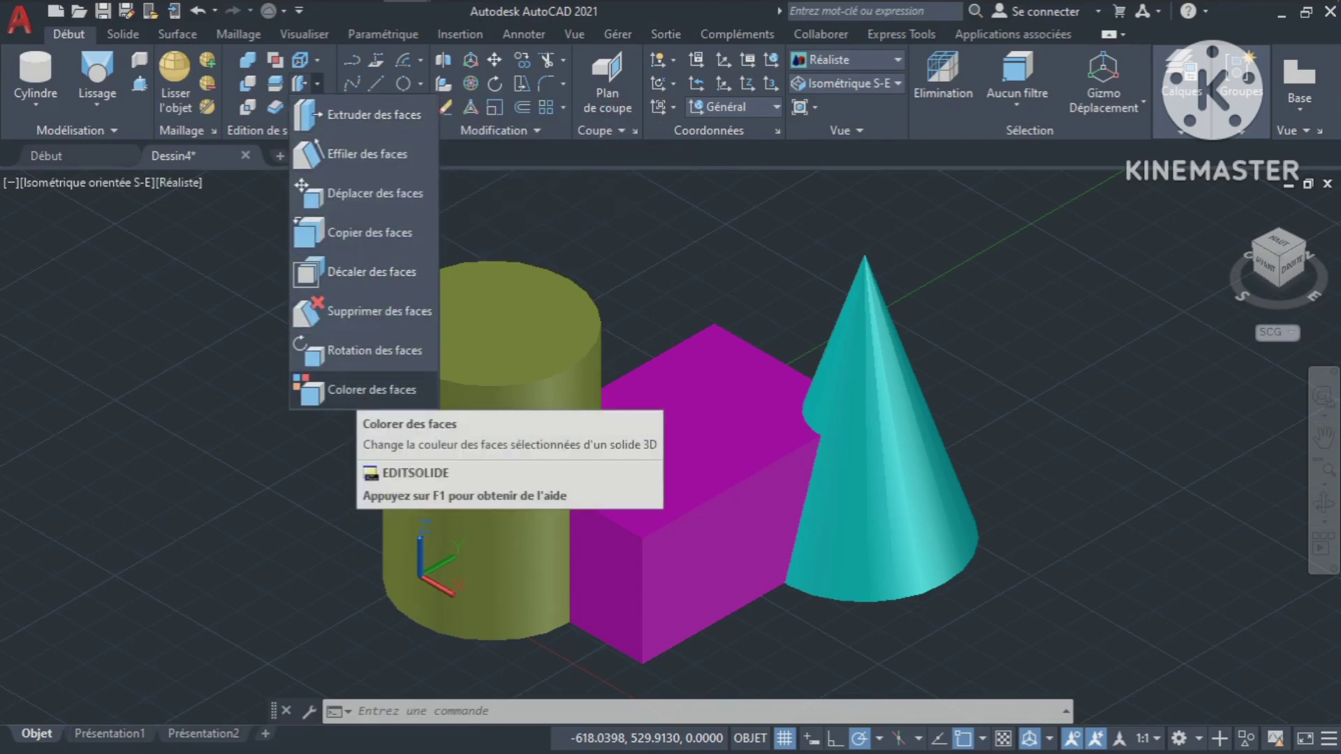
click(372, 390)
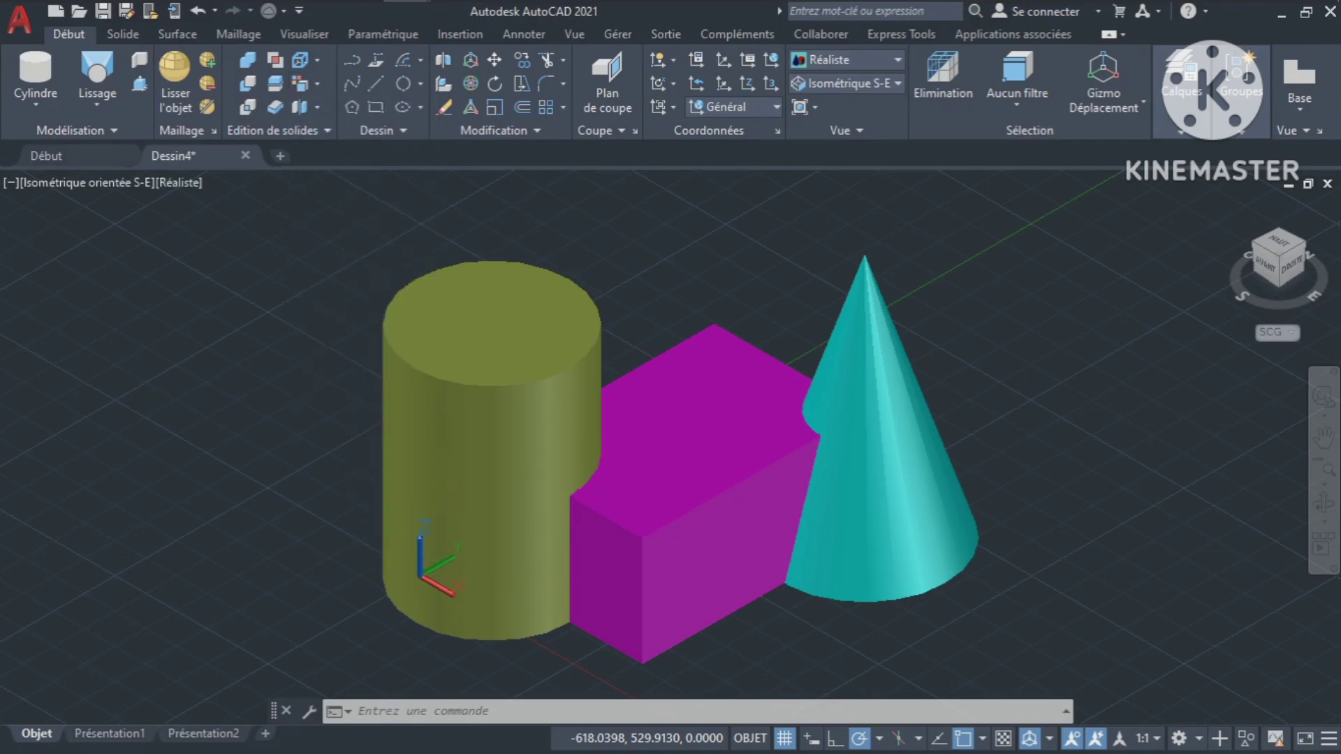
click(493, 329)
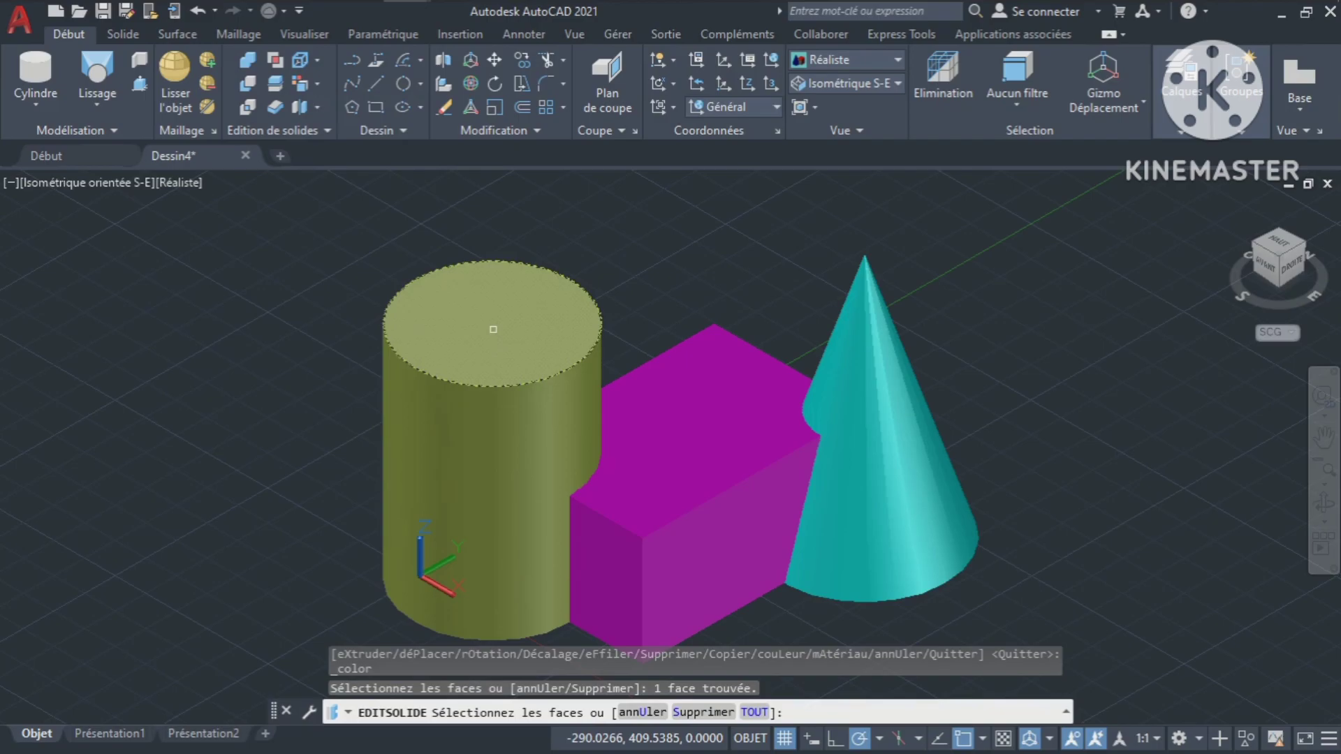
right_click(493, 329)
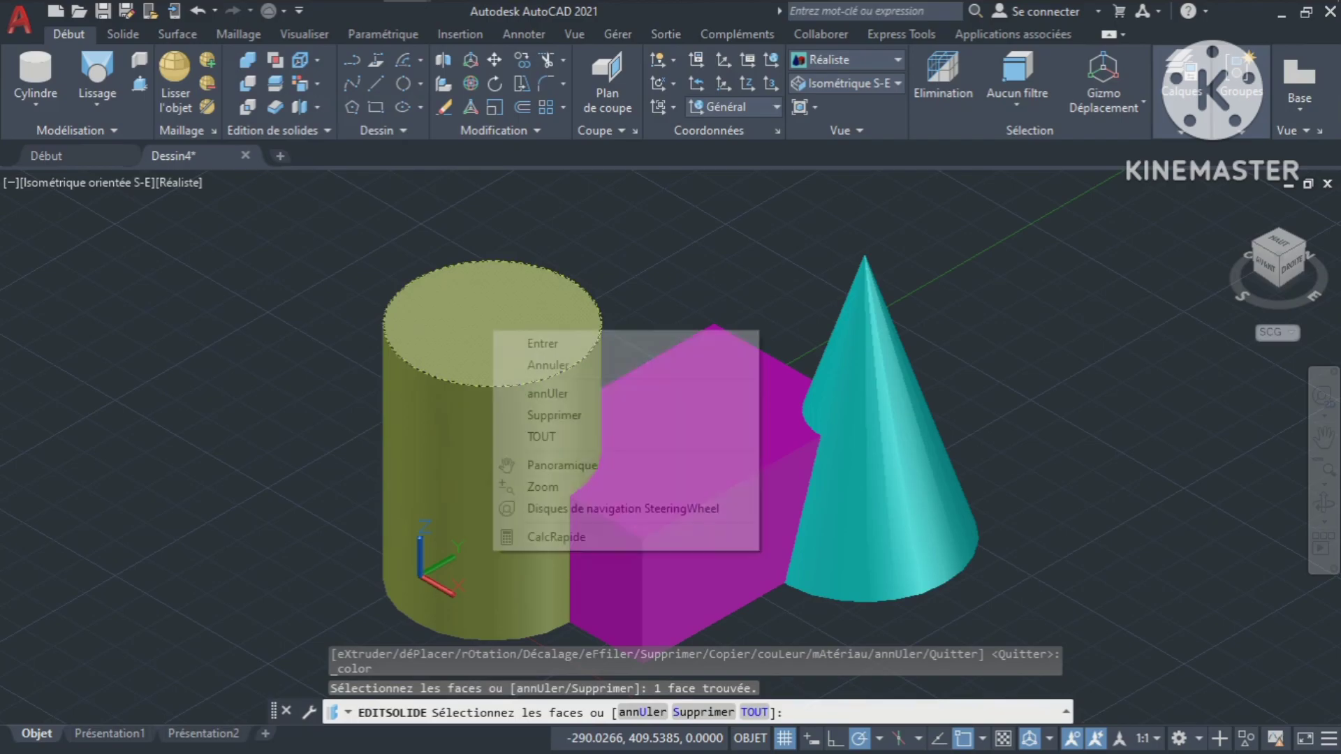
click(542, 343)
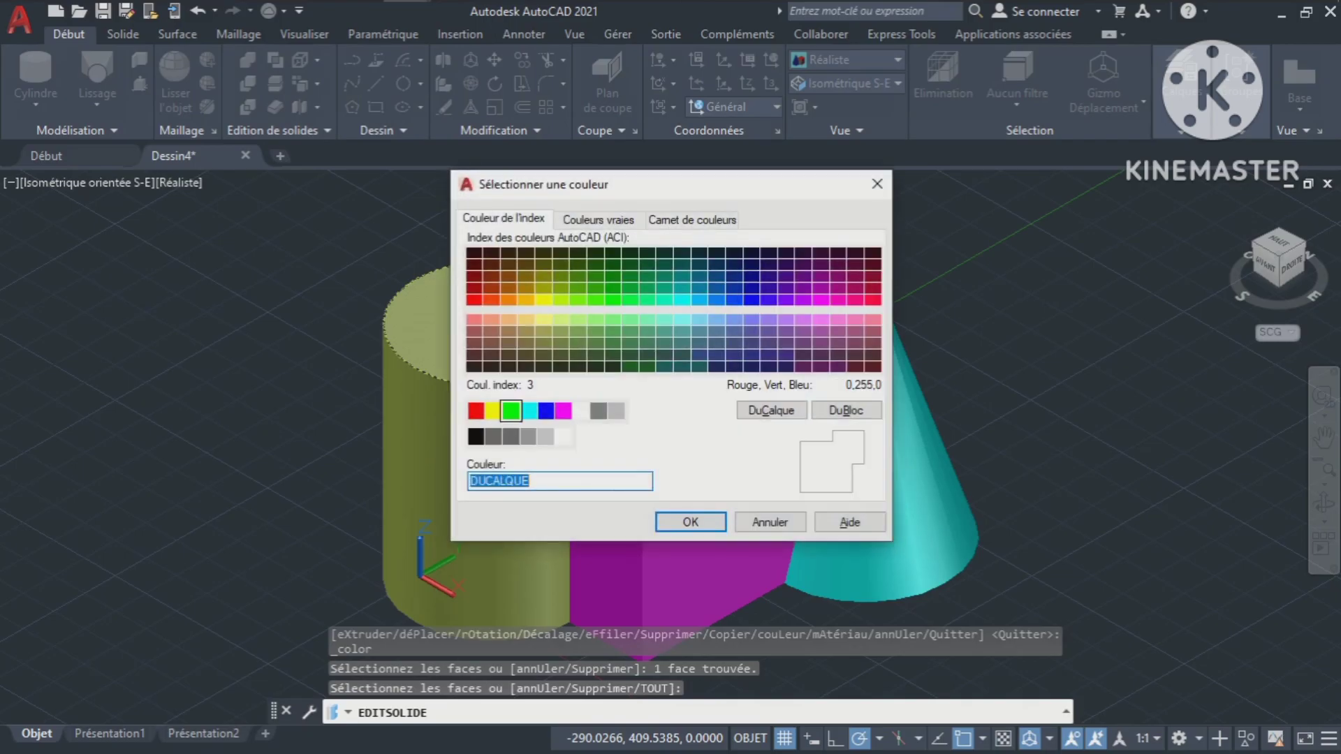
click(529, 410)
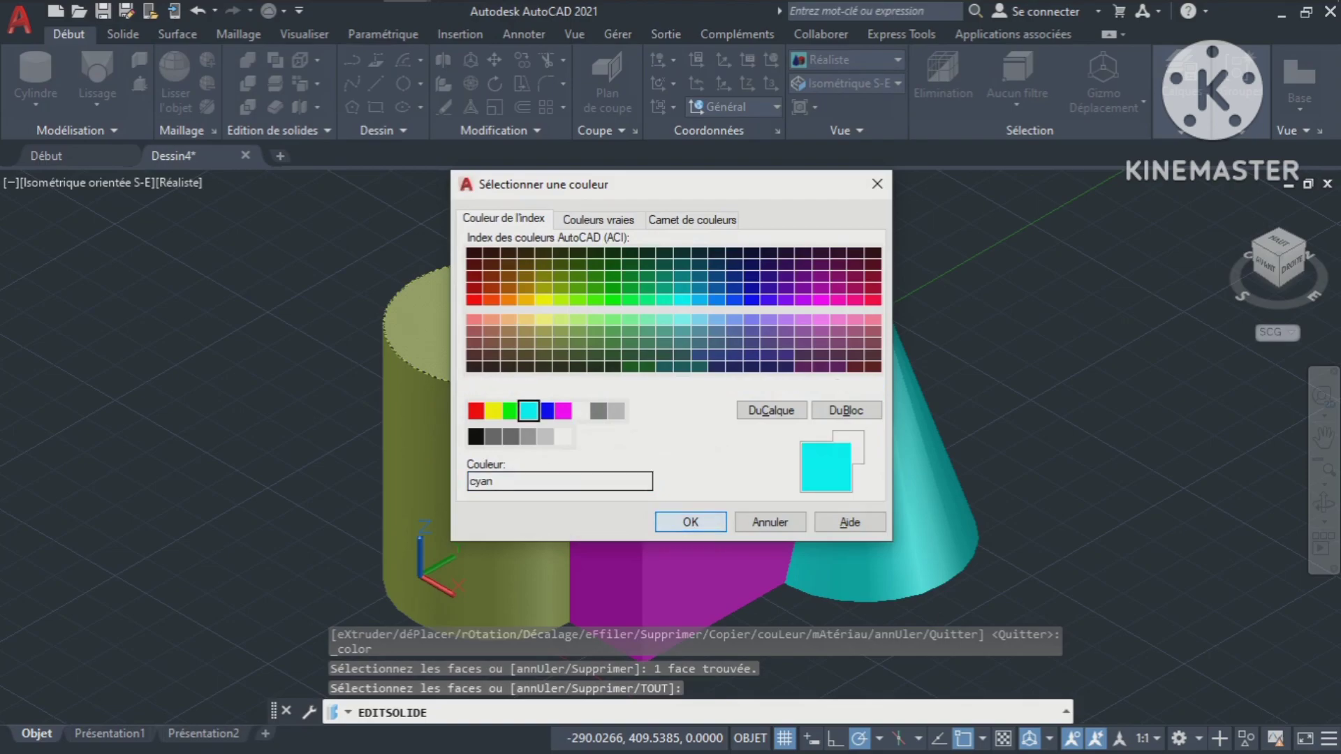
click(629, 366)
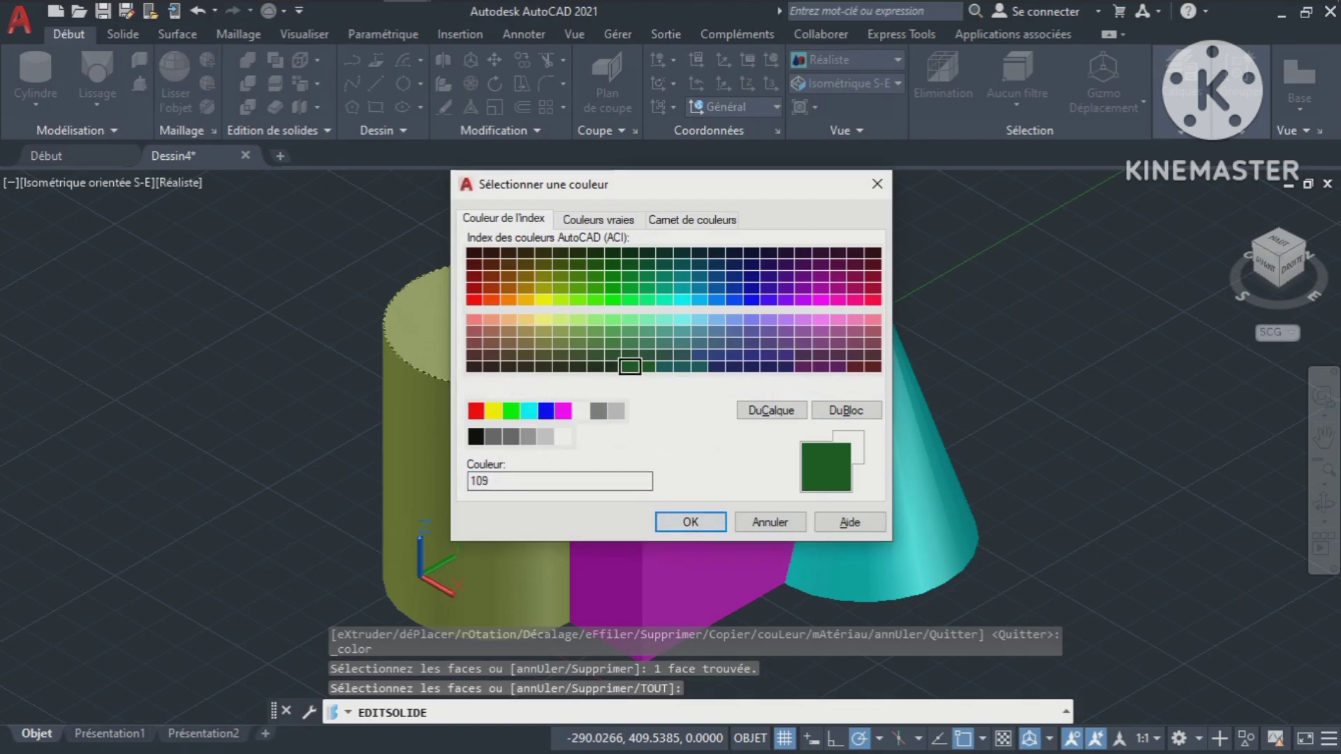
click(689, 522)
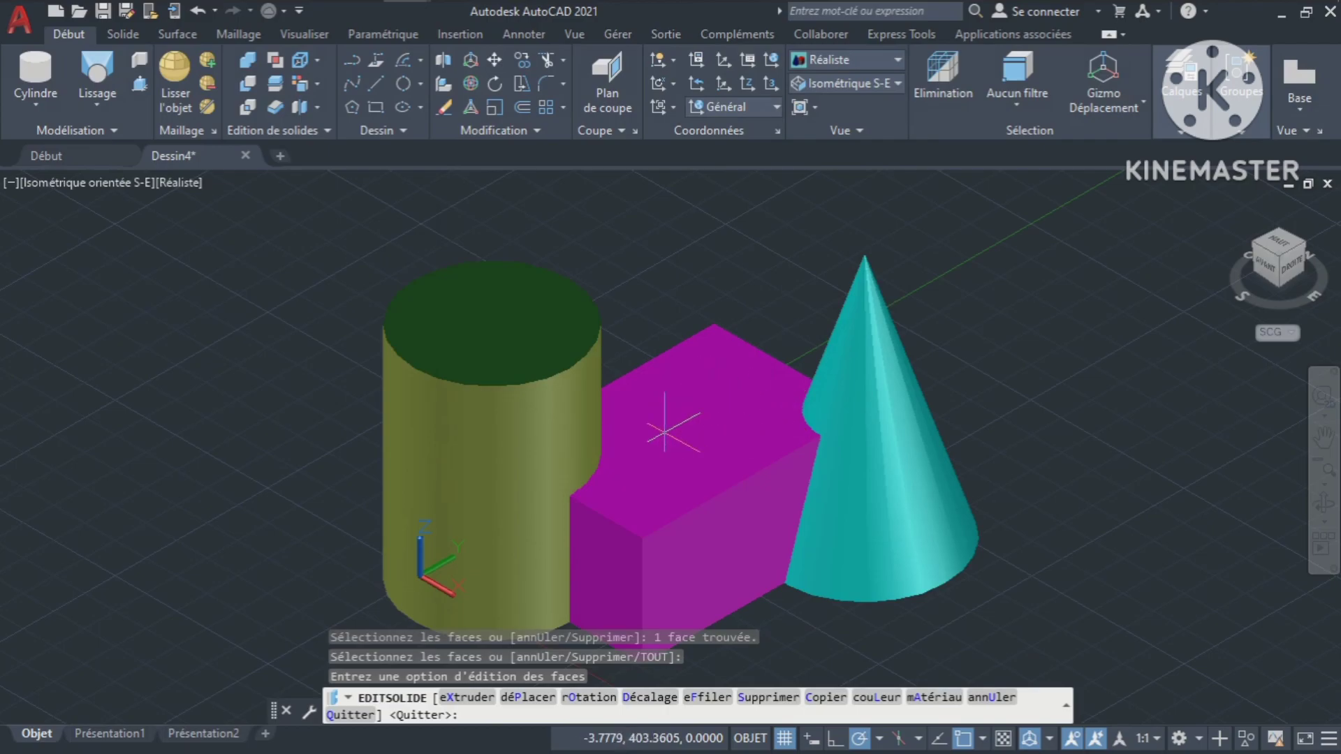
key(Return)
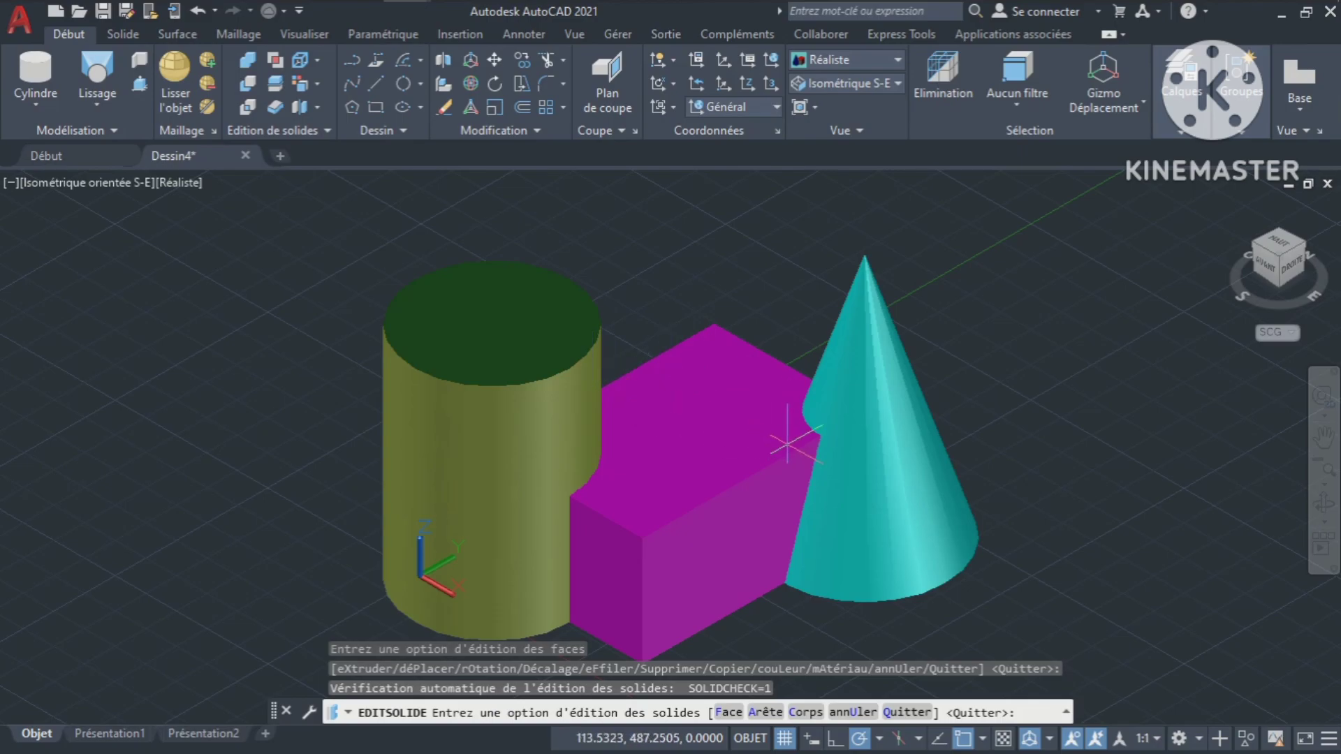
key(Escape)
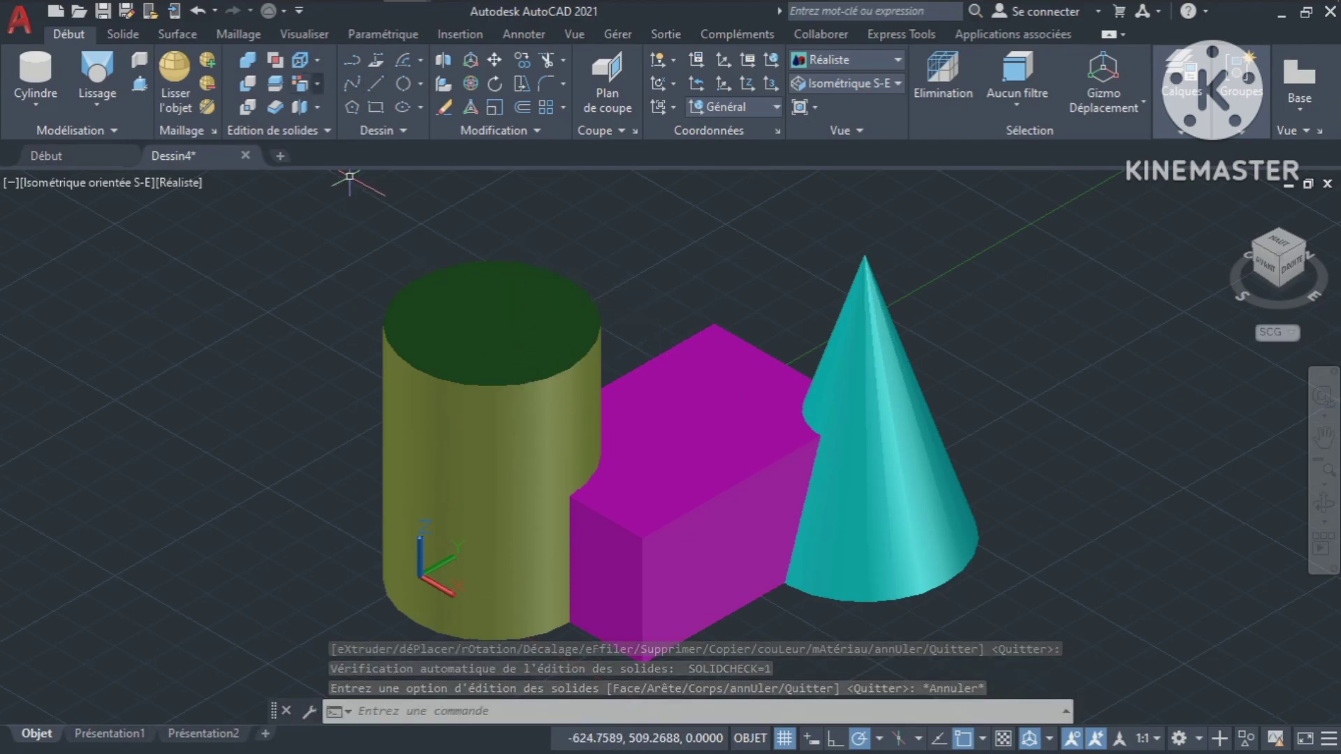
Colour only the top face of the box with index colour 29, and end the face-colouring command
click(300, 83)
click(708, 416)
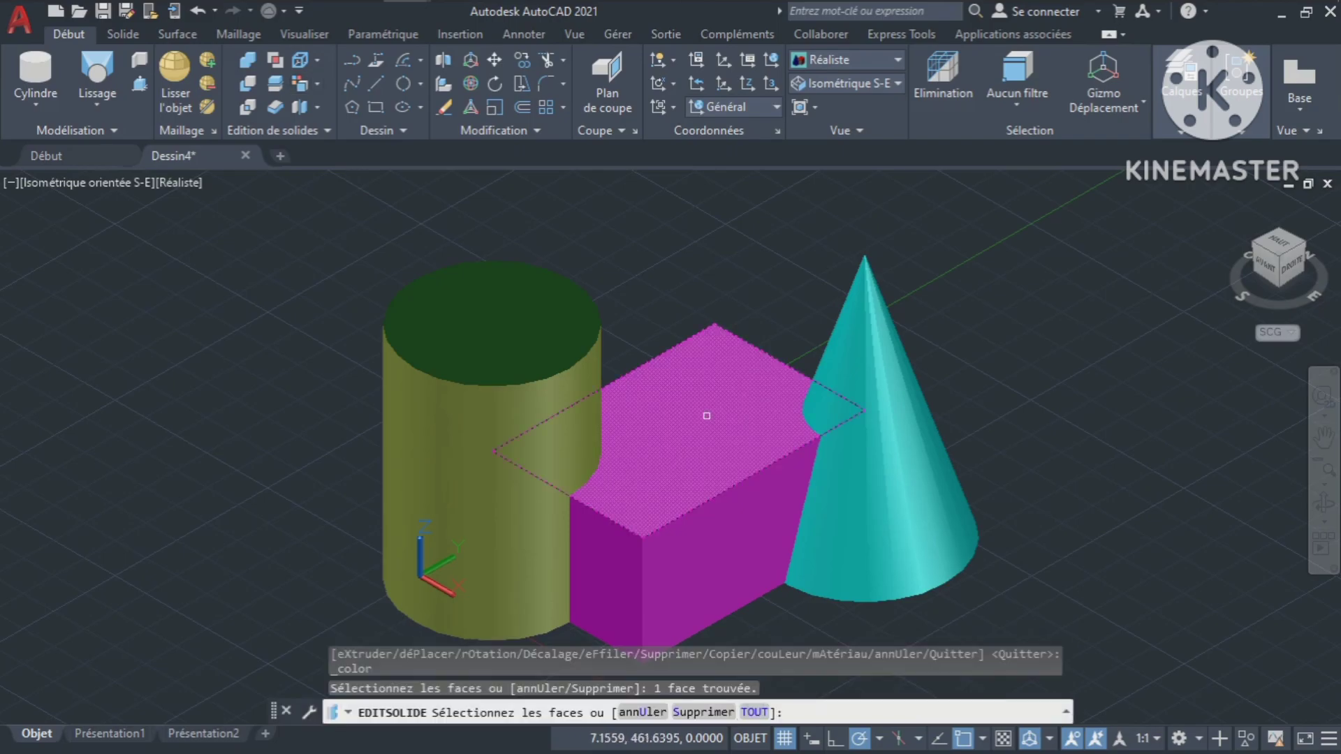
key(Return)
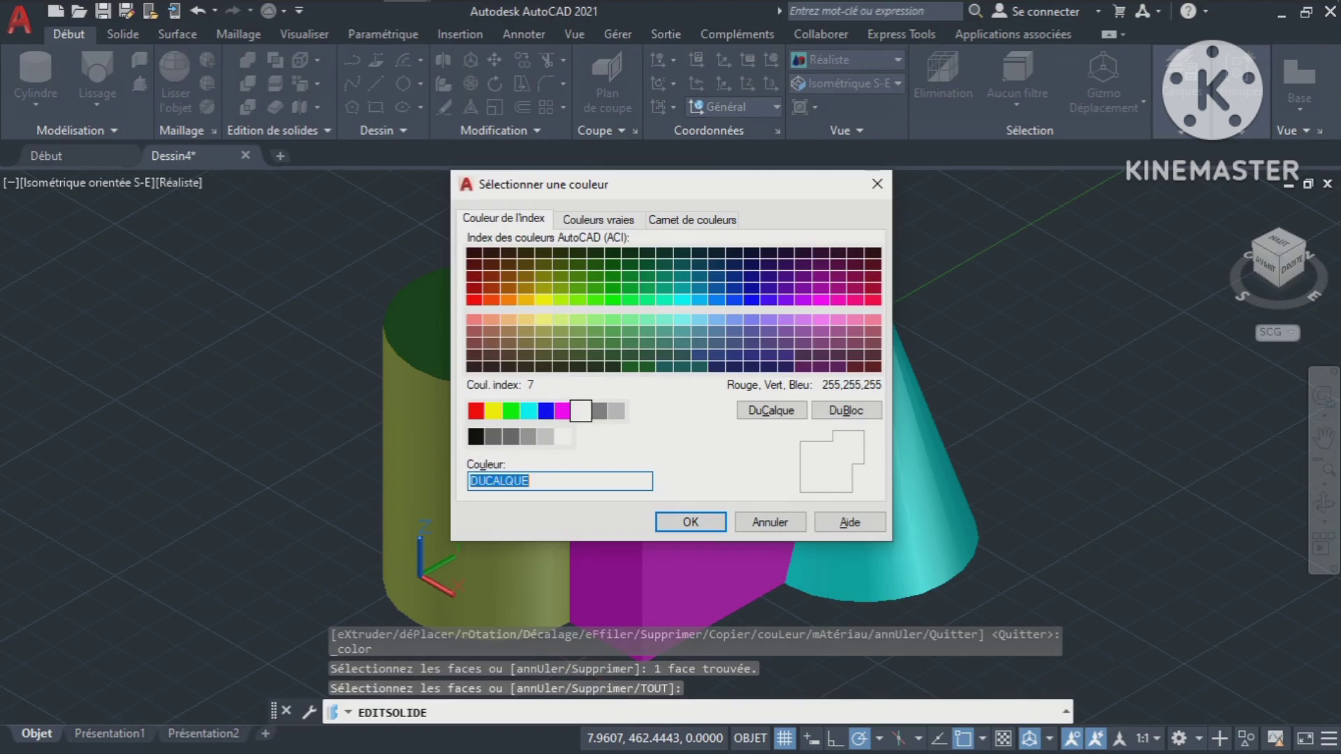
click(491, 366)
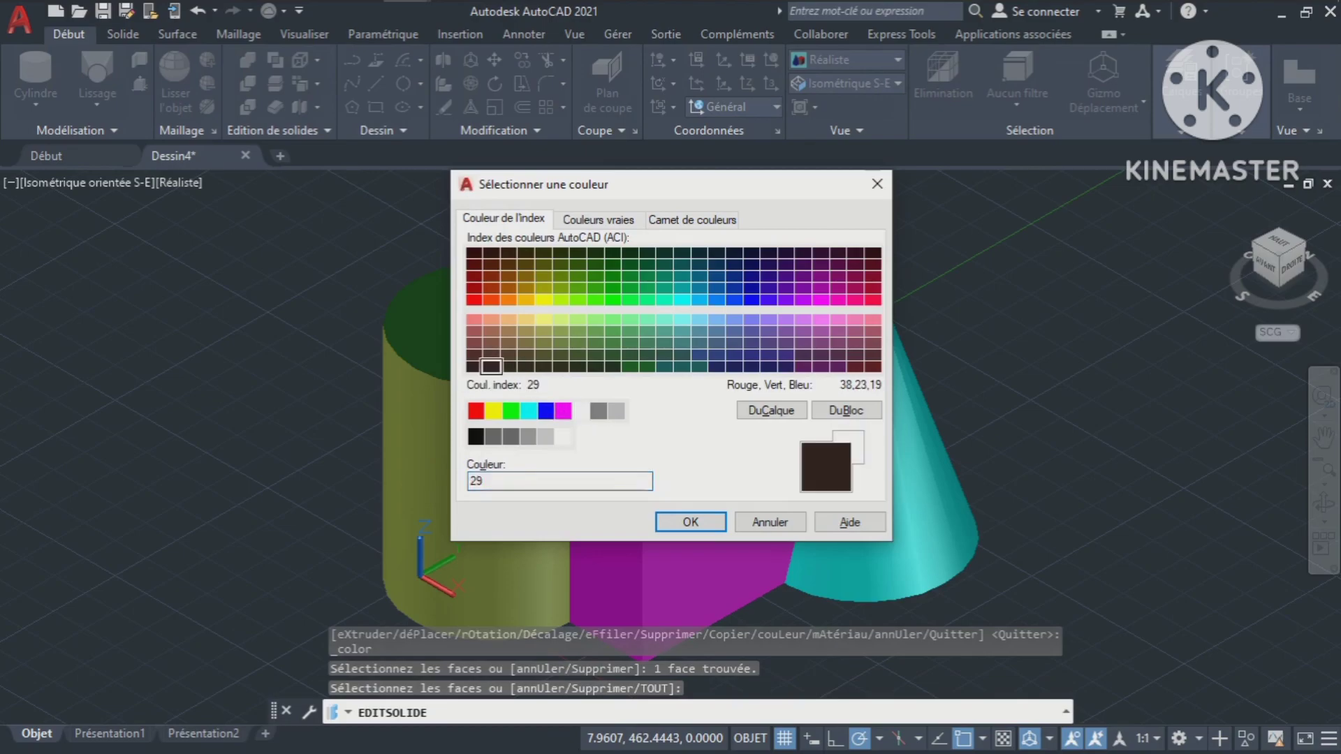
key(Return)
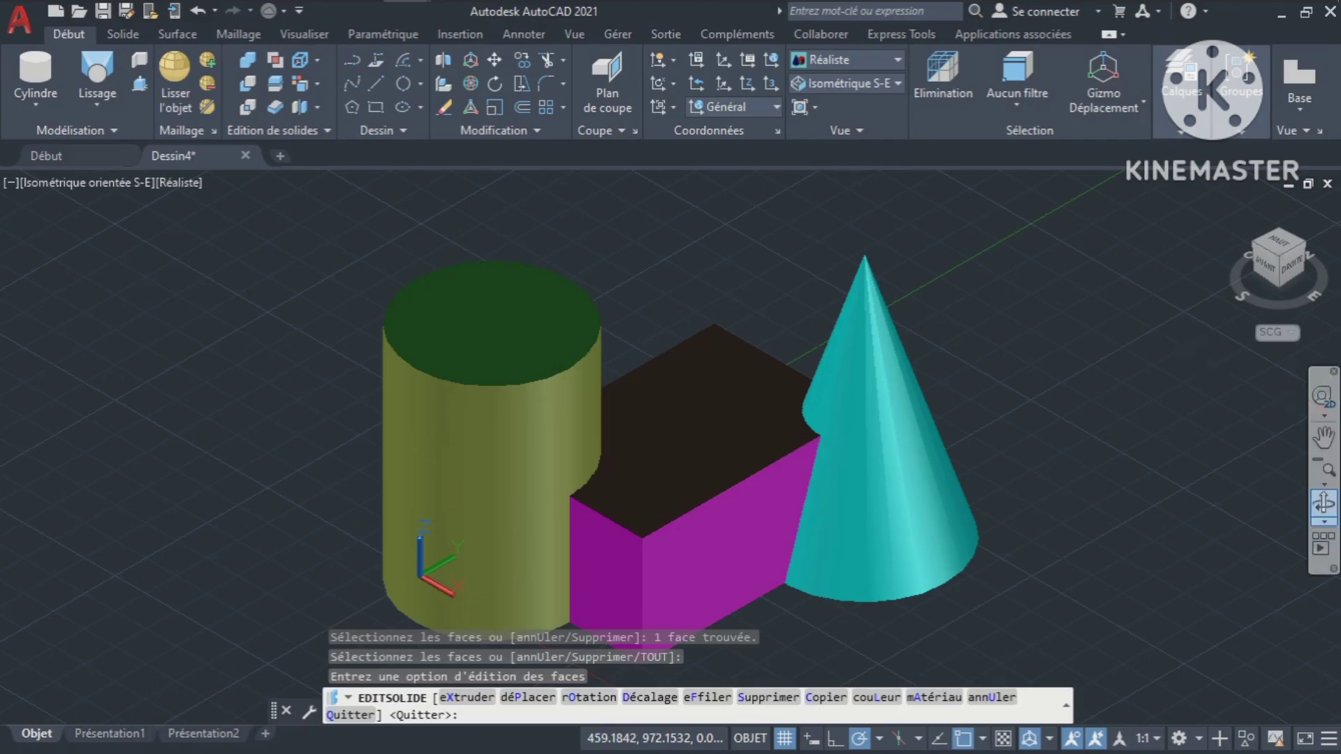
click(1323, 502)
mouse_move(585, 472)
mouse_down()
mouse_move(586, 404)
mouse_move(585, 449)
mouse_up()
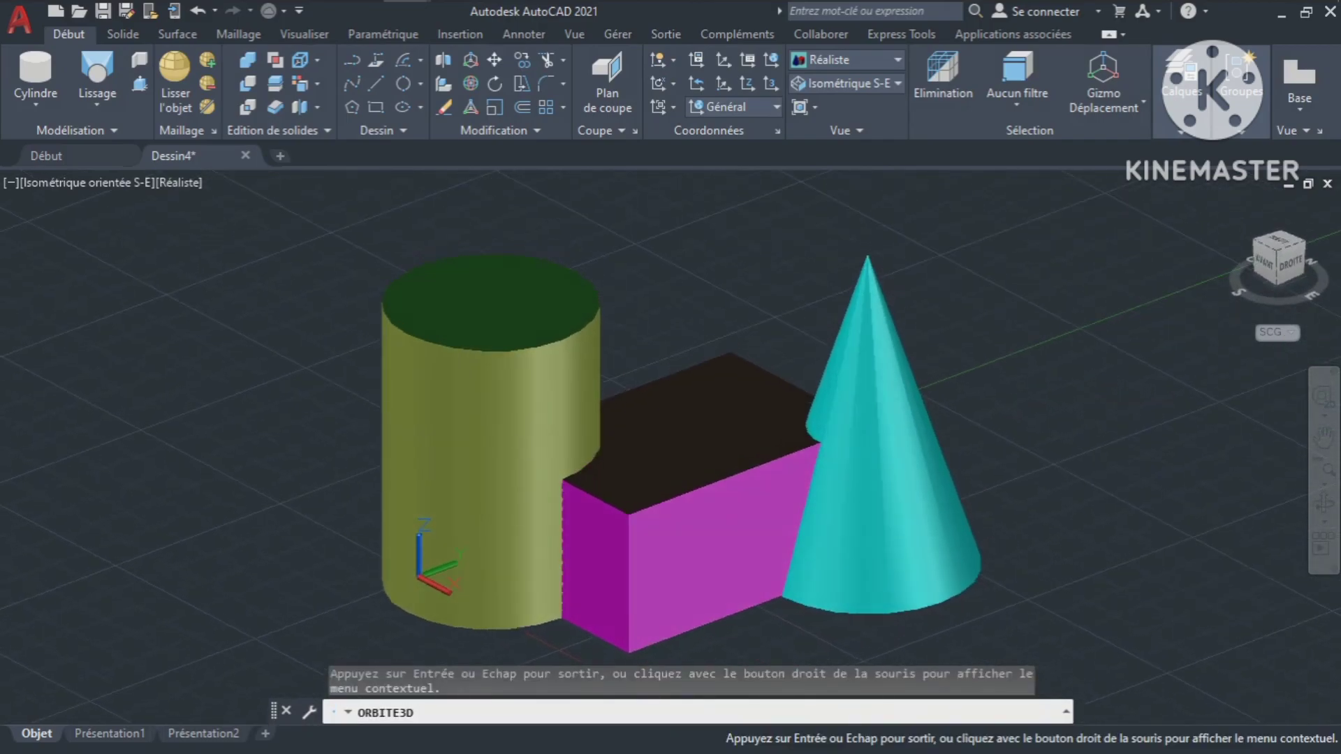
key(Escape)
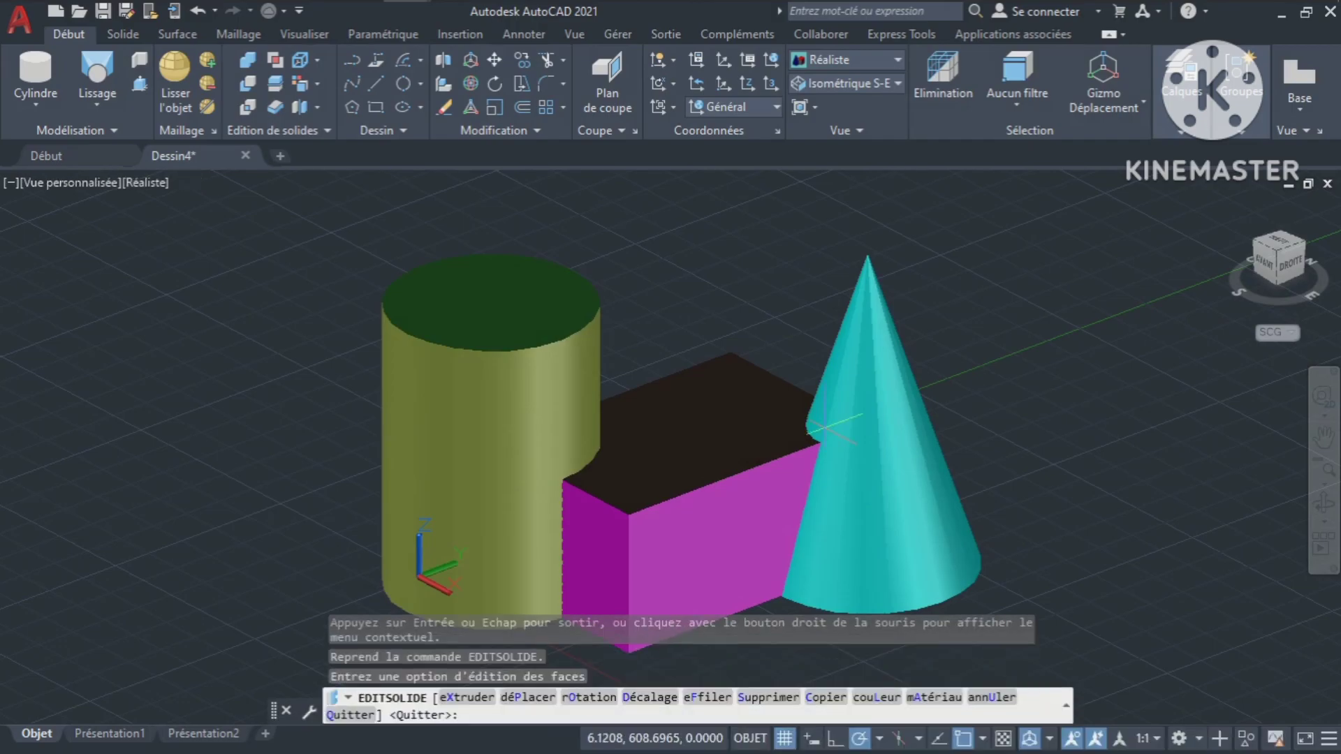
key(Escape)
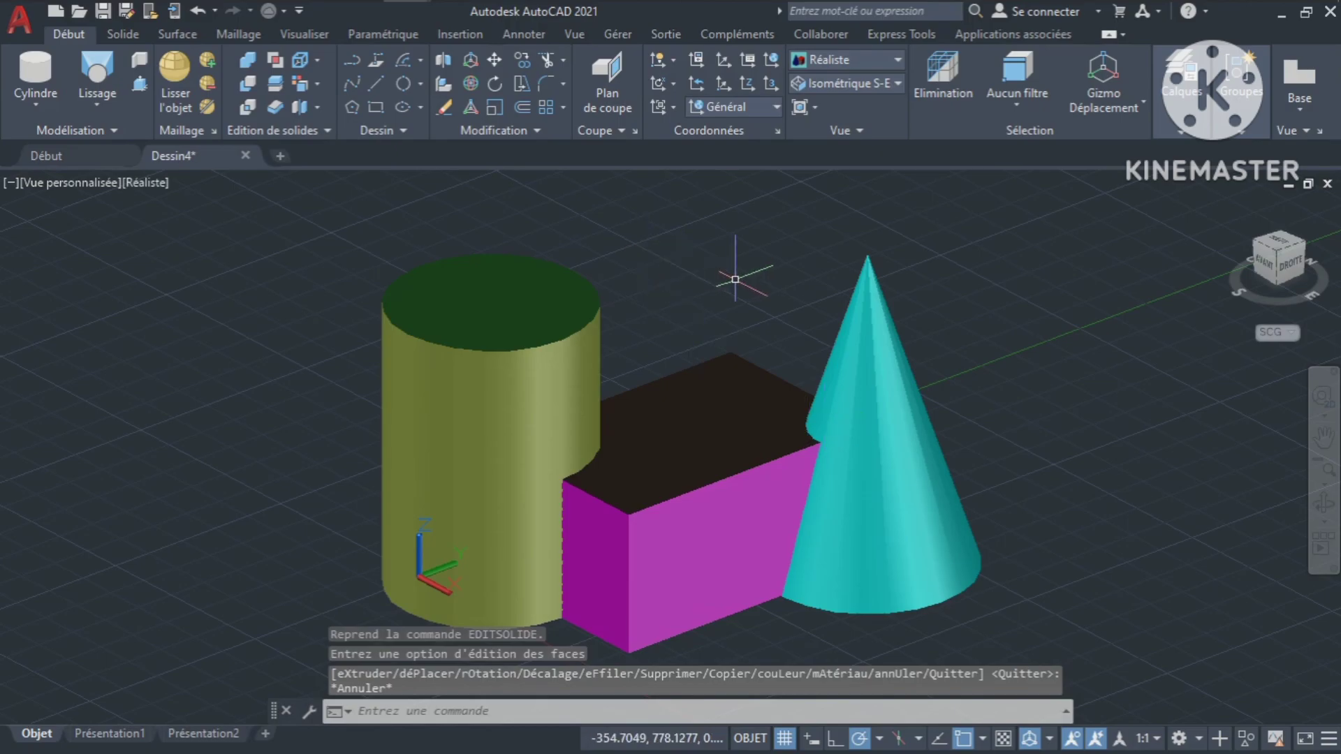